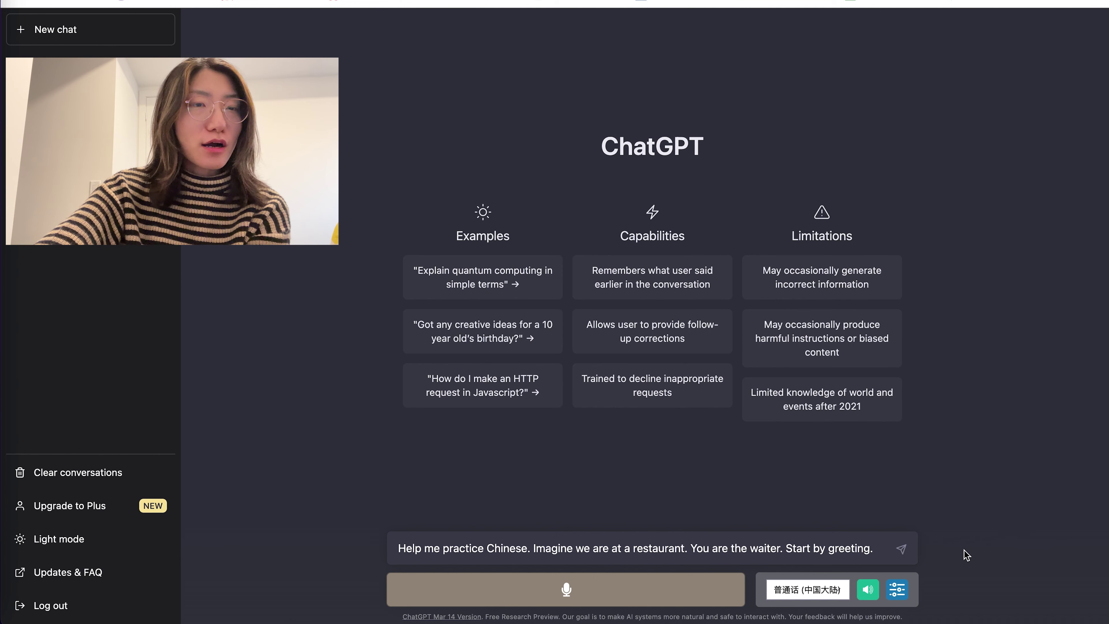
# Start the Chinese waiter role-play, order dumplings aloud, and ask about beef and onion dumplings
pyautogui.click(902, 549)
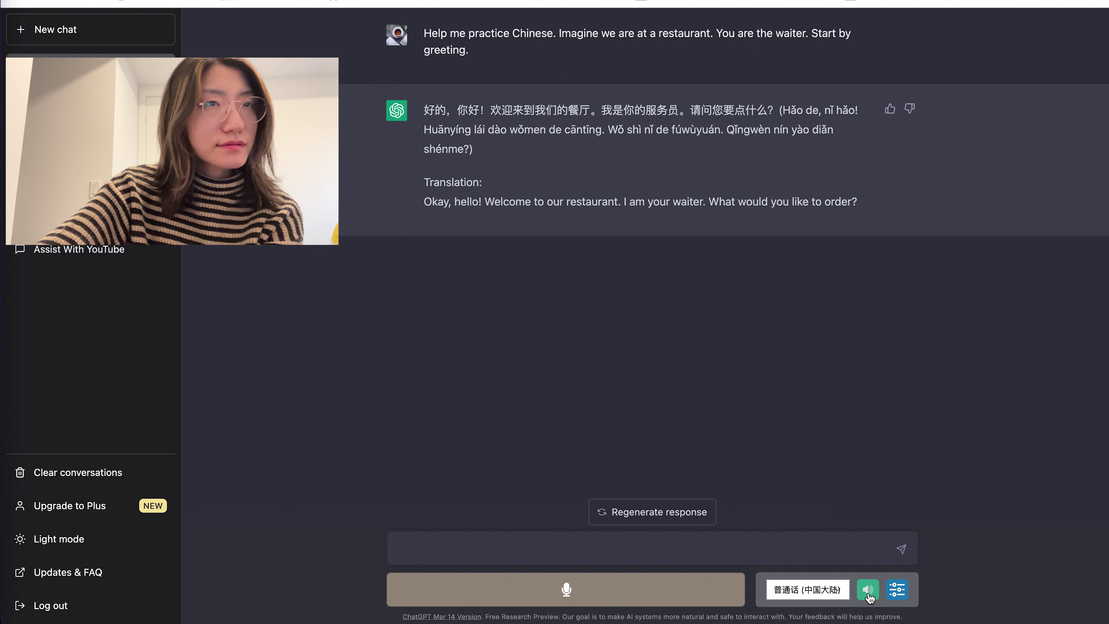
pyautogui.click(658, 598)
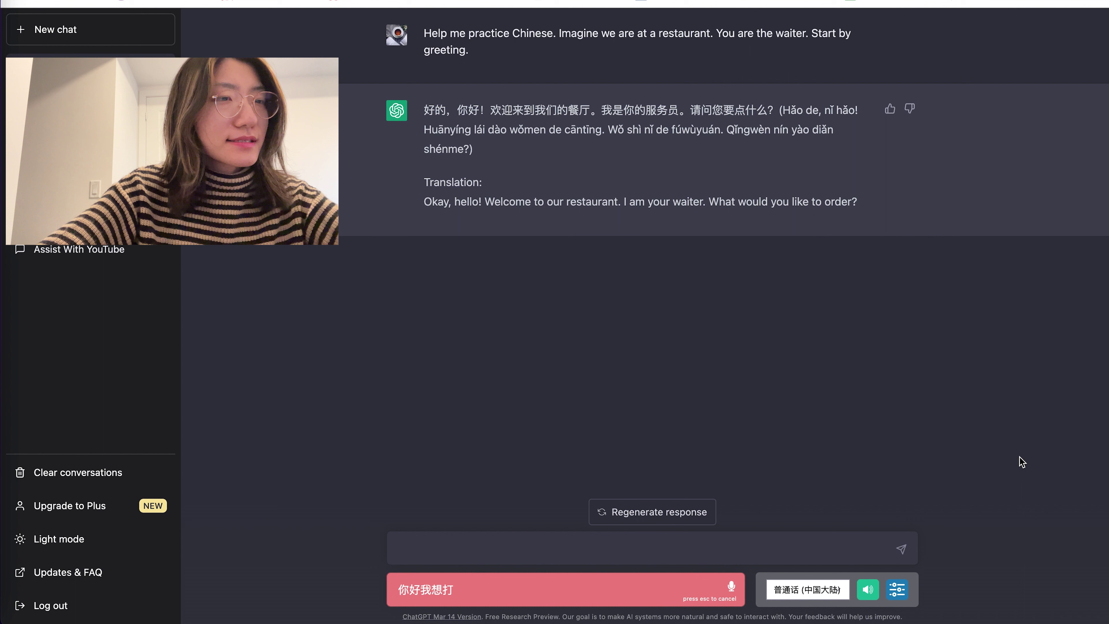
pyautogui.click(742, 579)
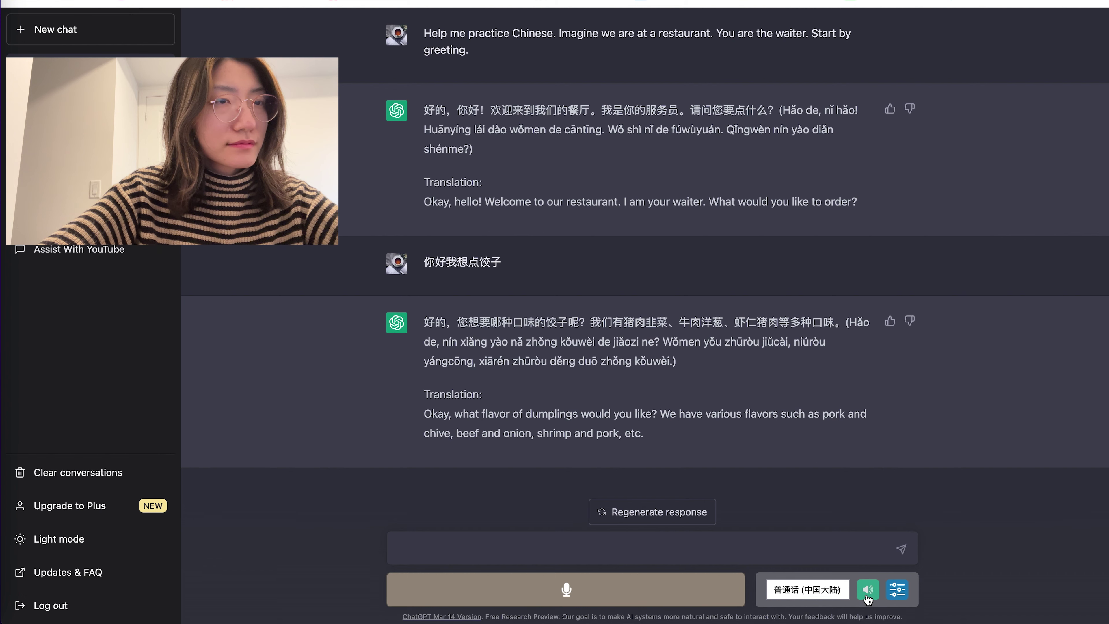
pyautogui.press('space')
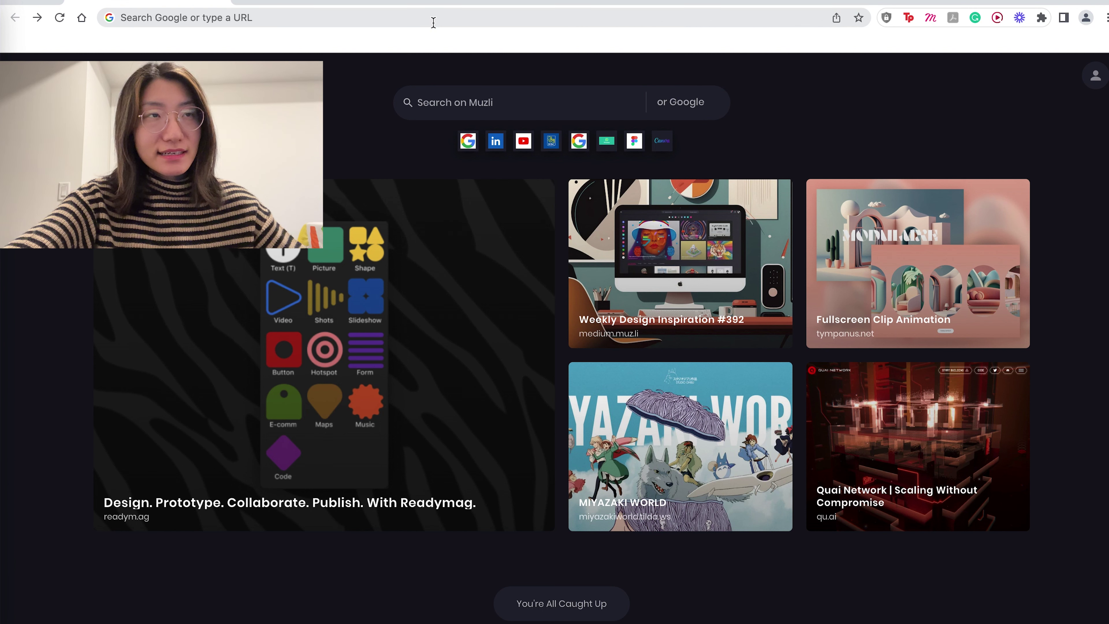
# Go to the ChatGPT introduction page at openai.com/blog/chatgpt
pyautogui.click(433, 21)
pyautogui.write('https://openai.com/blog/chatgpt')
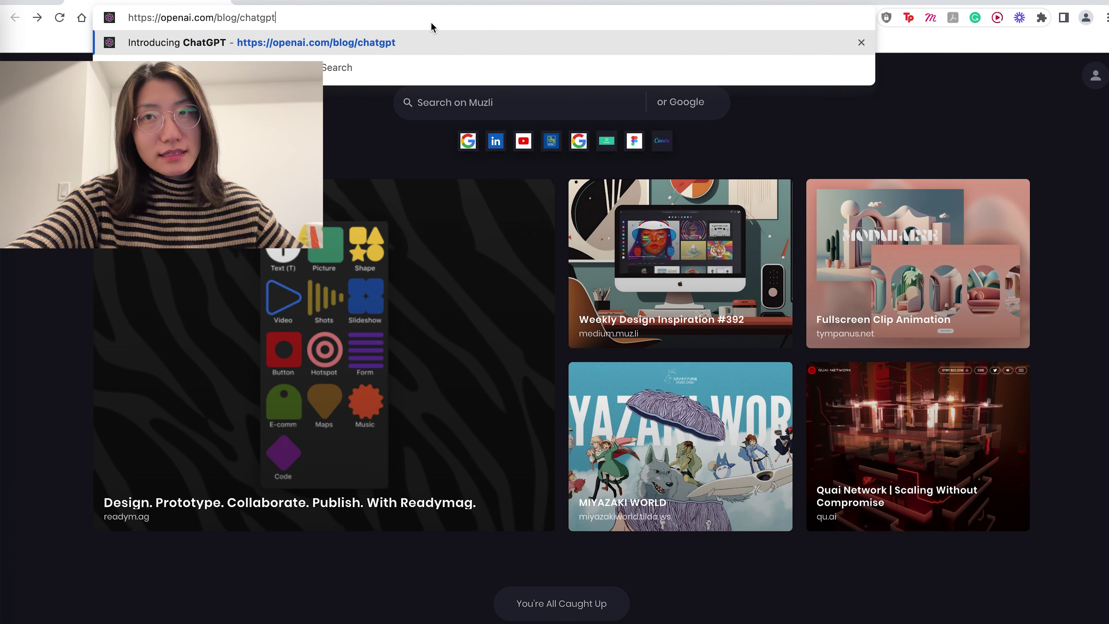
pyautogui.press('Return')
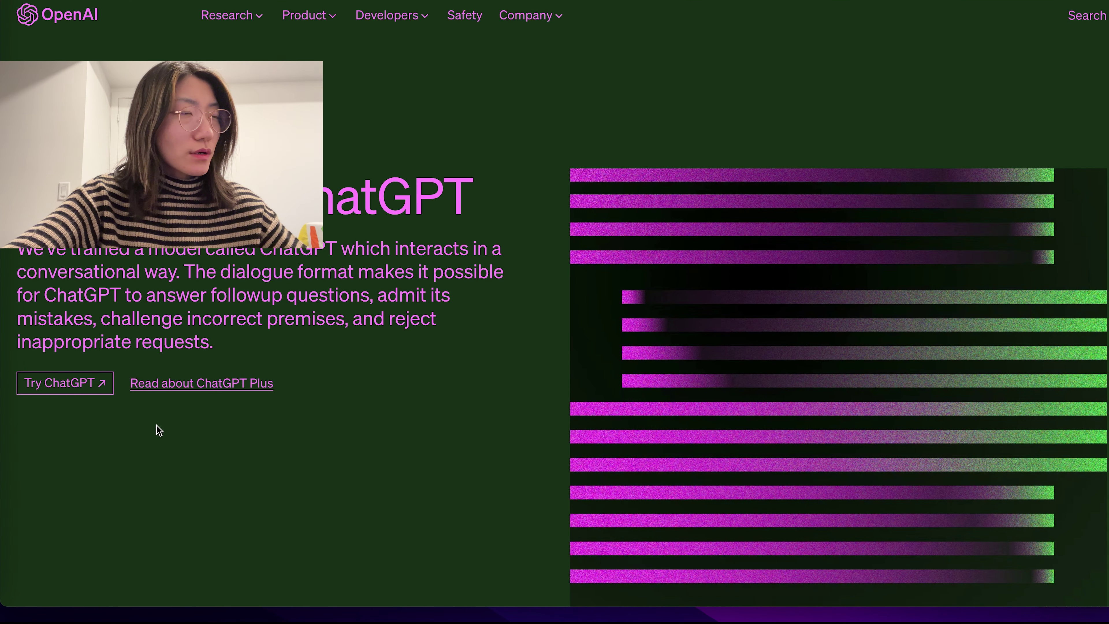
# Choose Try ChatGPT and log in with the Google account
pyautogui.click(53, 391)
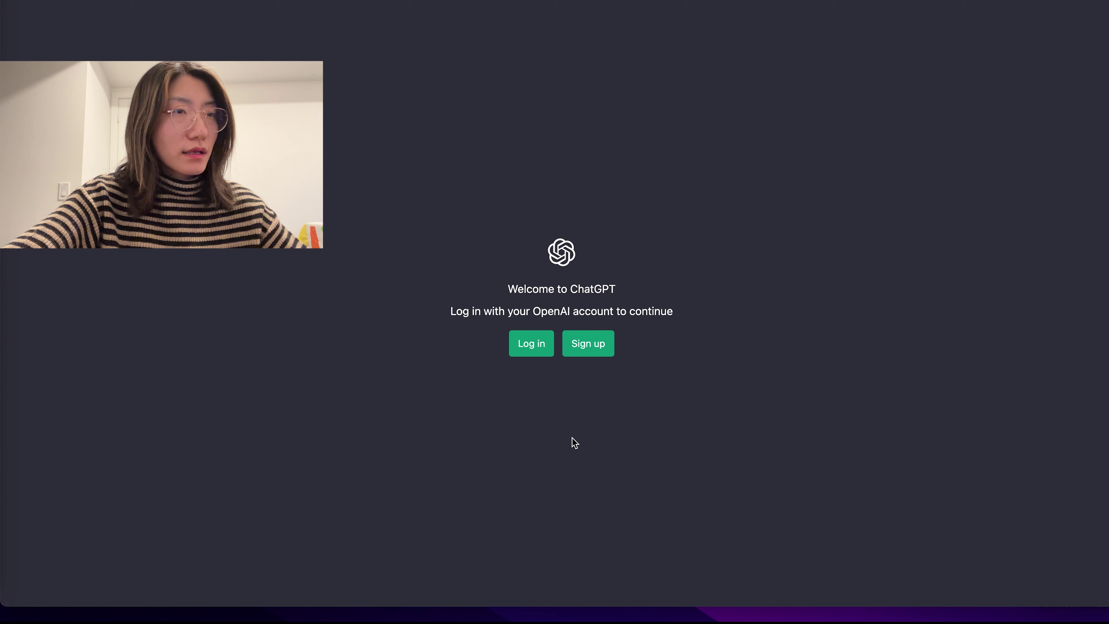
pyautogui.click(529, 352)
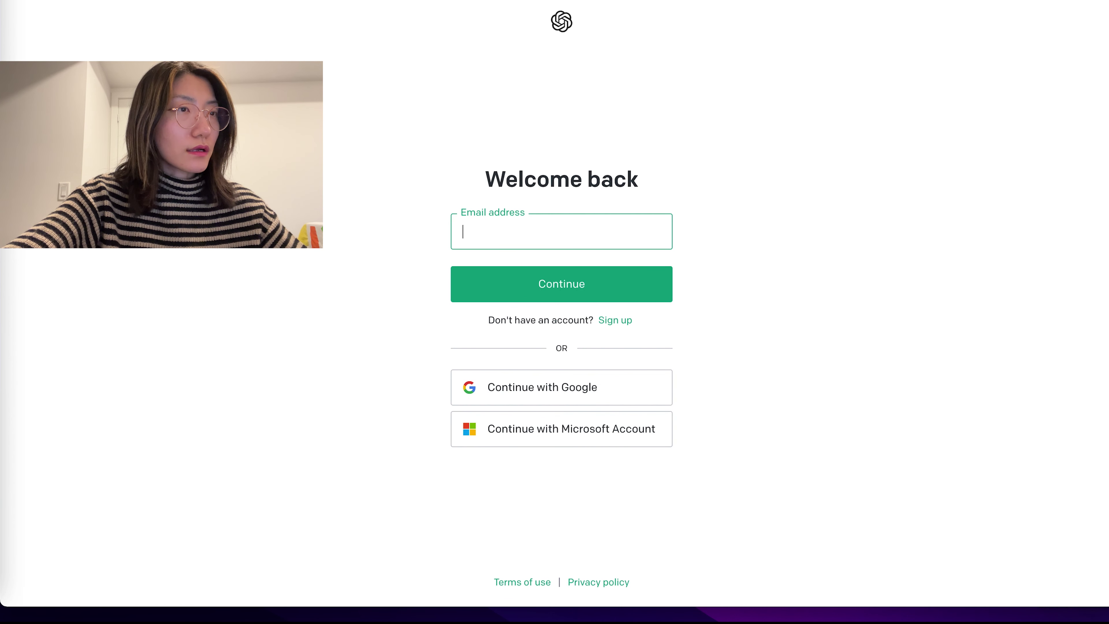
pyautogui.click(620, 329)
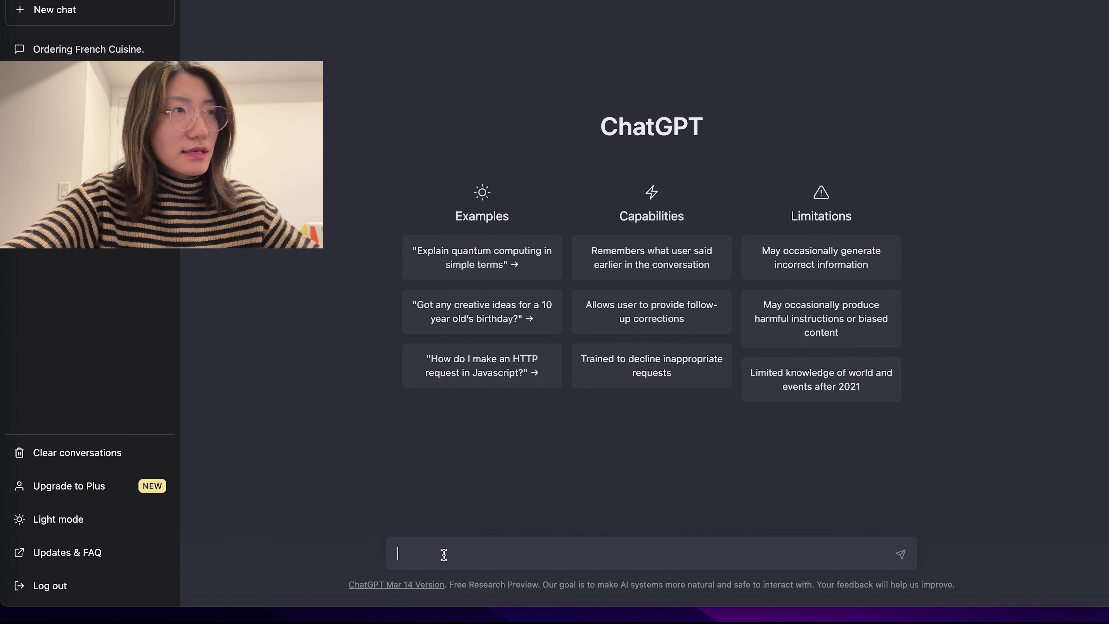
# Ask ChatGPT how to teach yourself Chinese and scroll through its seven-step reply
pyautogui.write('tell me how to teach myself Chinese')
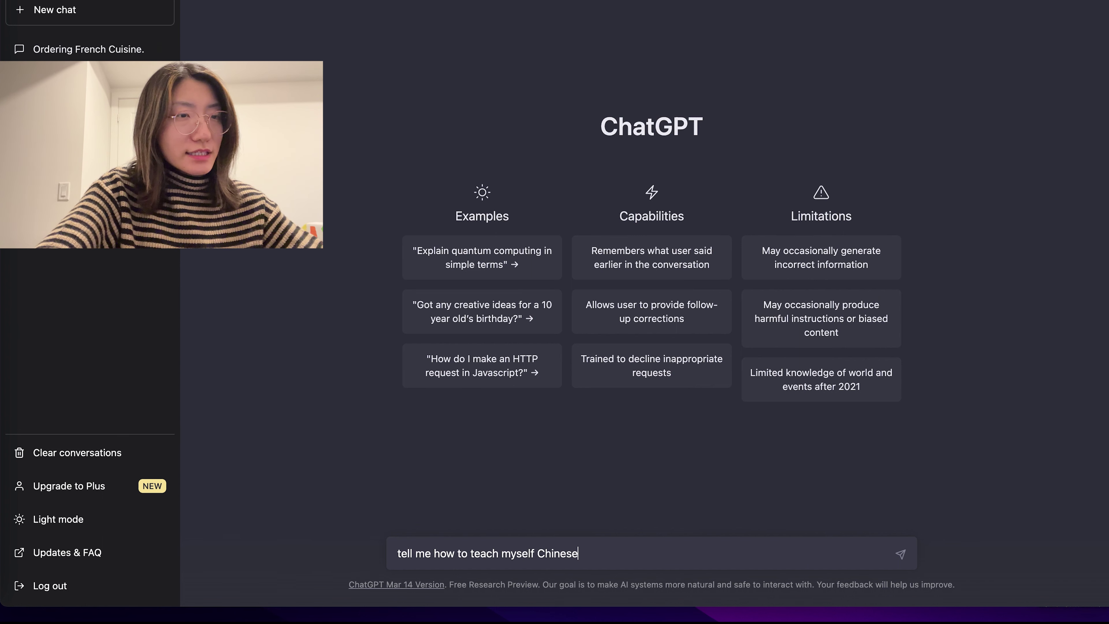
pyautogui.press('Return')
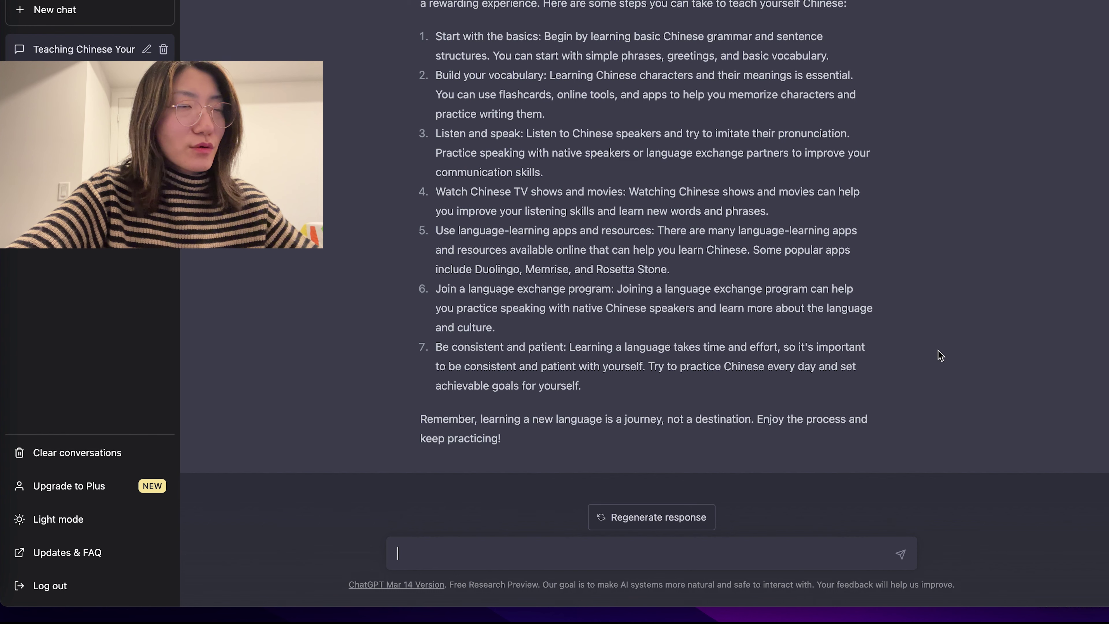
pyautogui.scroll(3, 956, 353)
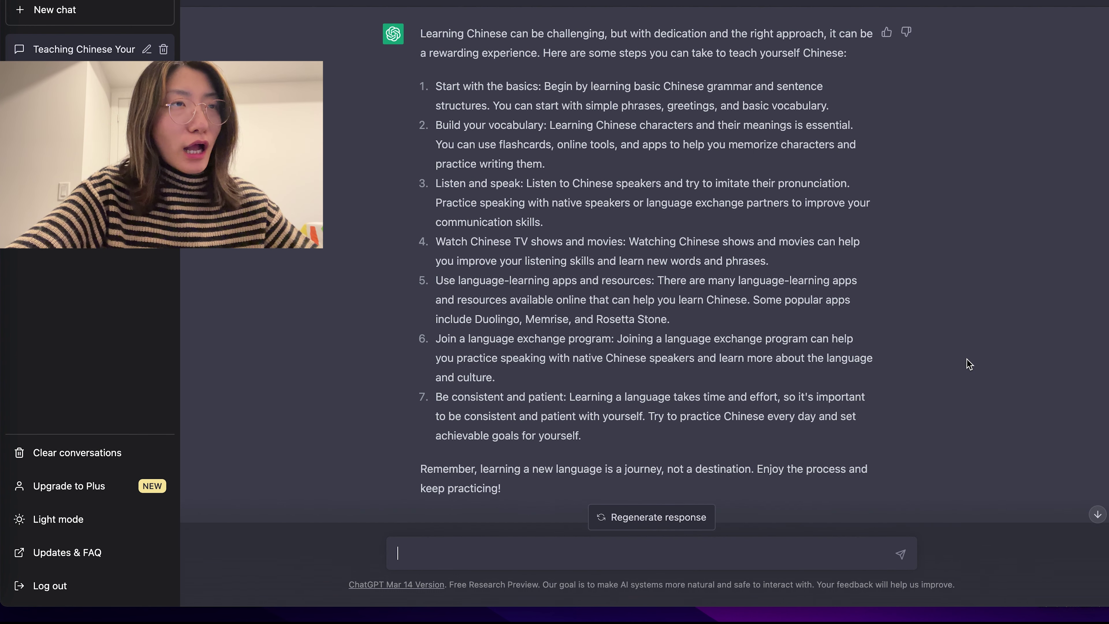
pyautogui.scroll(-3, 967, 359)
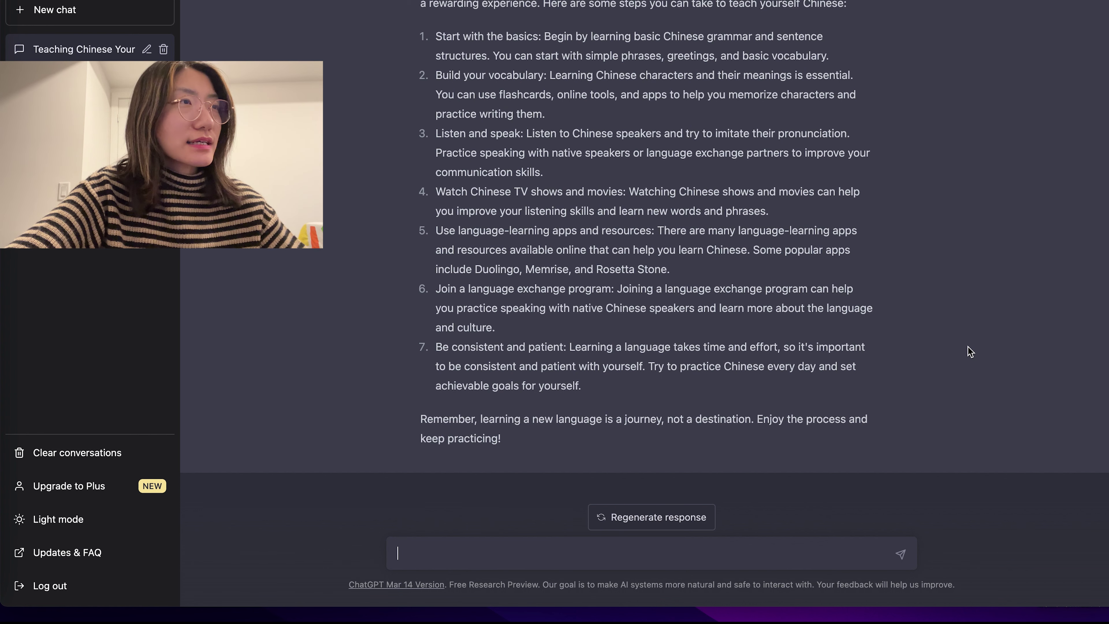
pyautogui.scroll(1, 968, 352)
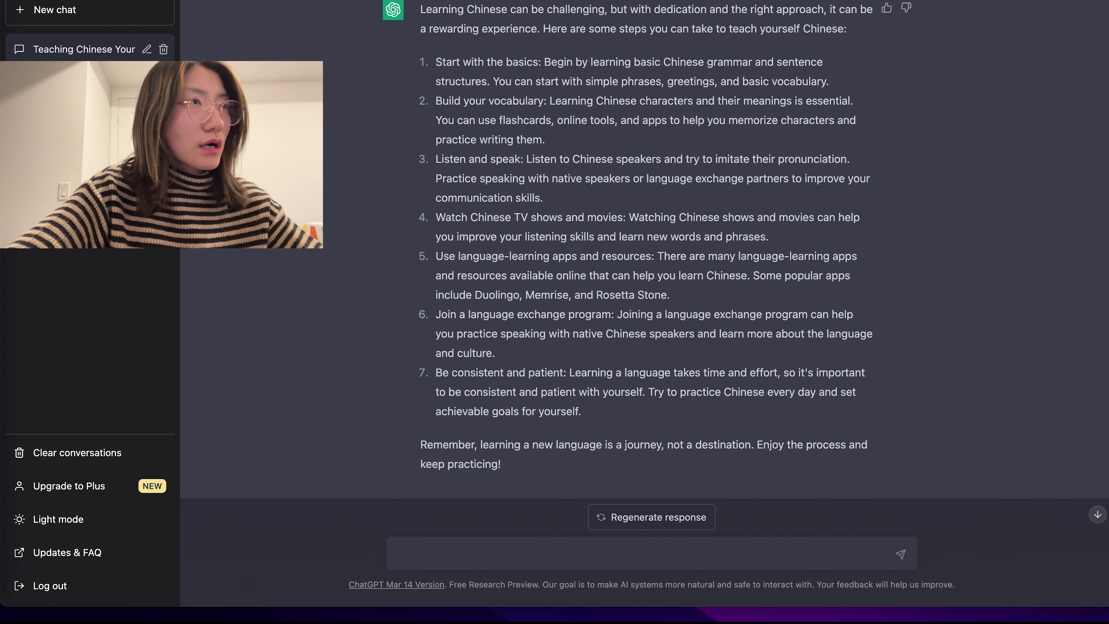
# Search Google for 'chatgpt voice extension' in a new tab
pyautogui.press('super+t')
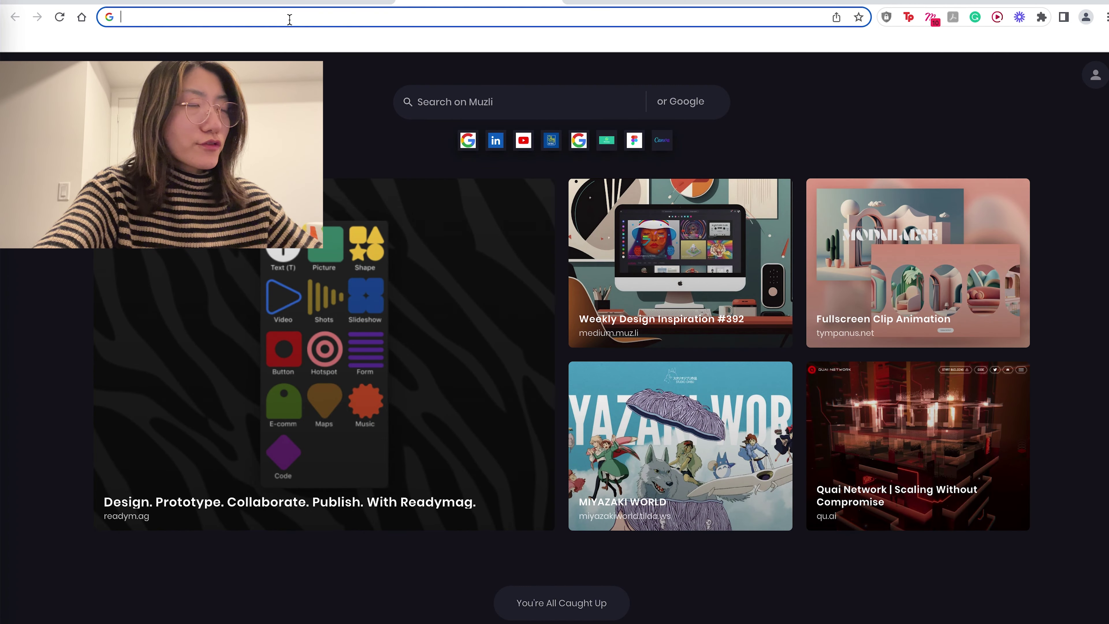
pyautogui.write('chatgpt ')
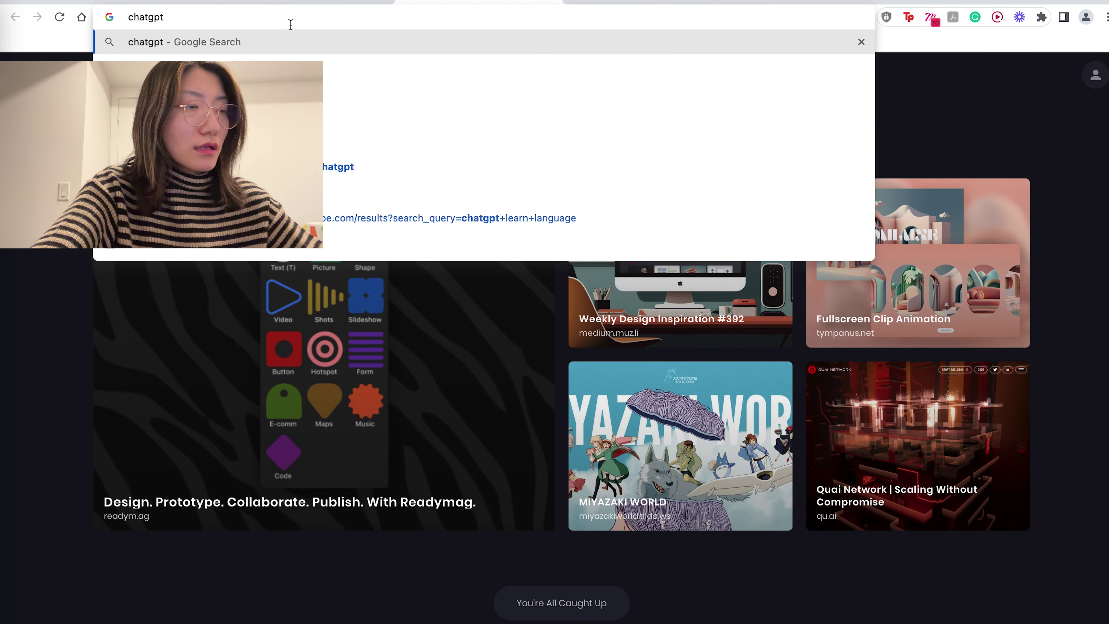
pyautogui.write('voioce')
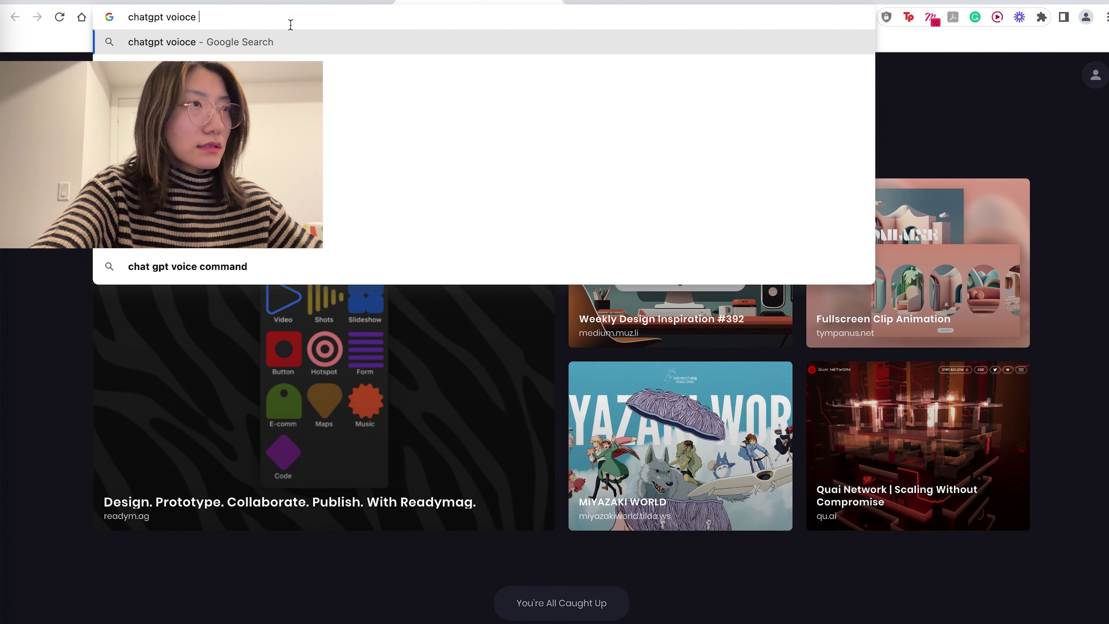
pyautogui.write(' extension')
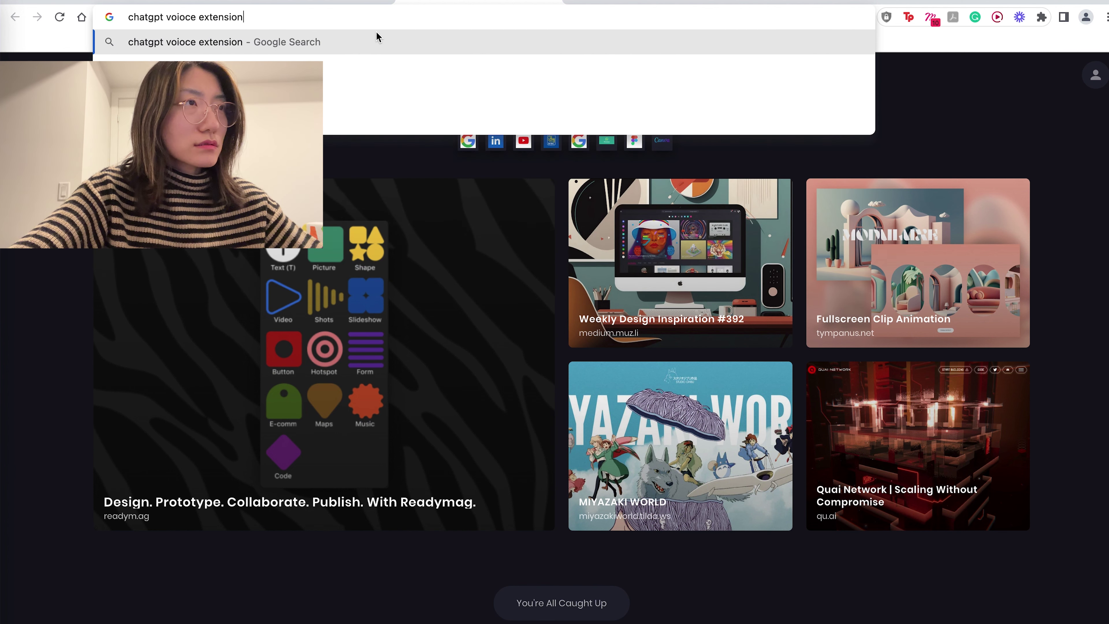
pyautogui.press('Return')
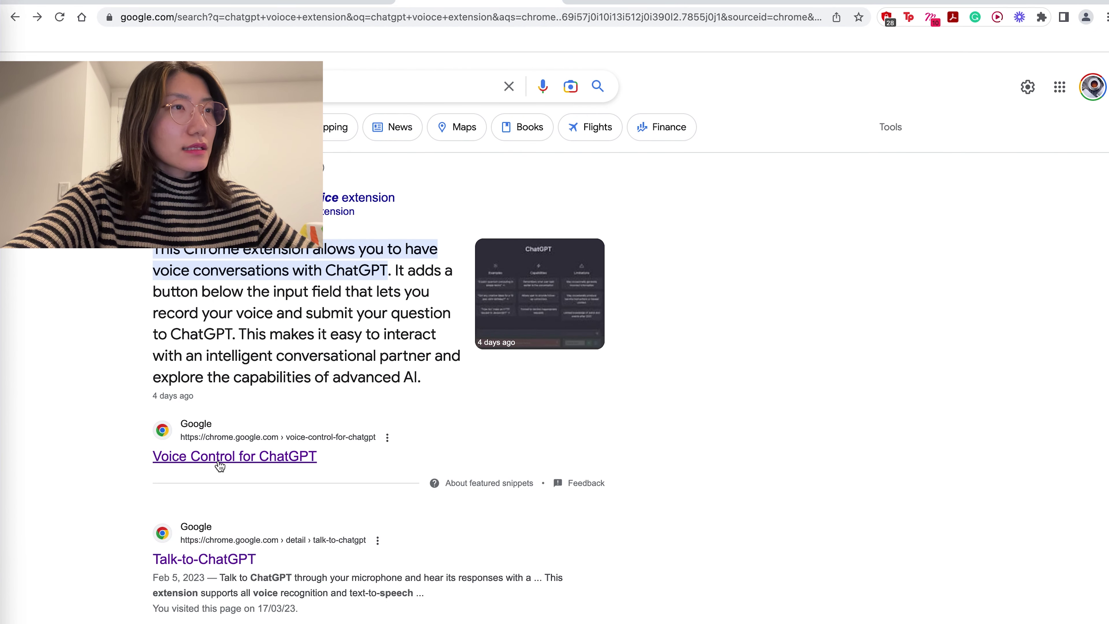
# Install Voice Control for ChatGPT from its Chrome Web Store page
pyautogui.click(219, 466)
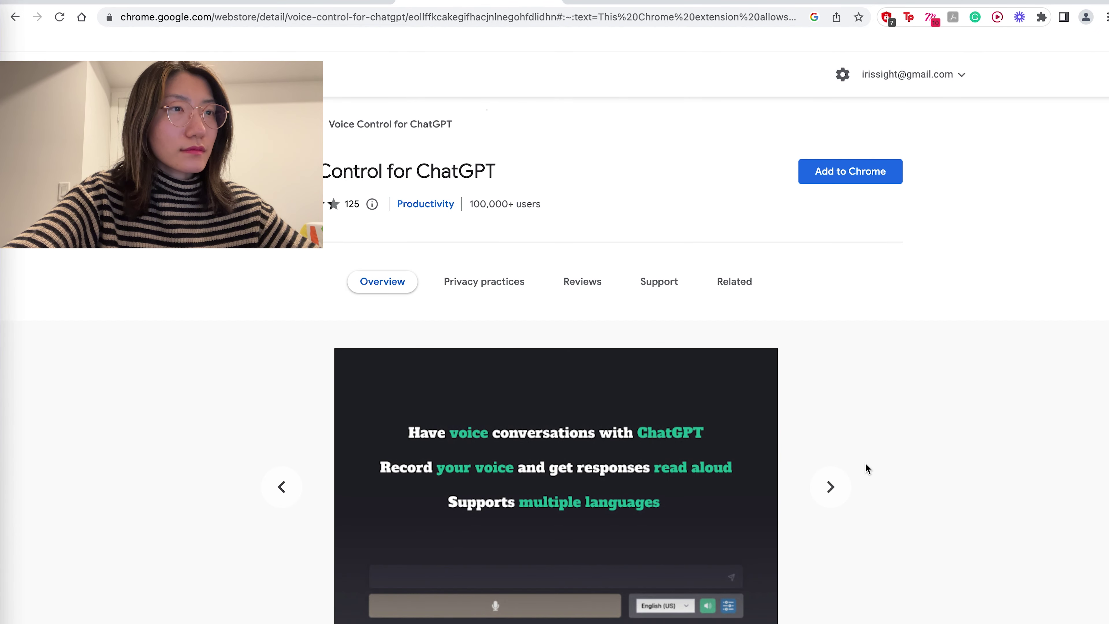
pyautogui.scroll(-4, 865, 463)
pyautogui.scroll(4, 865, 463)
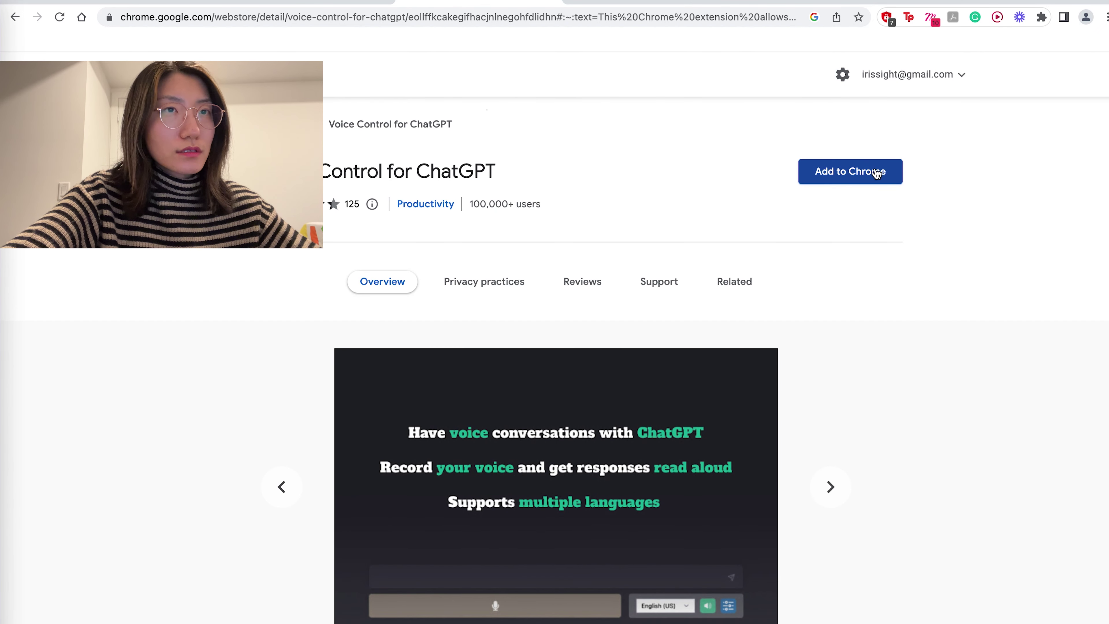
pyautogui.click(854, 171)
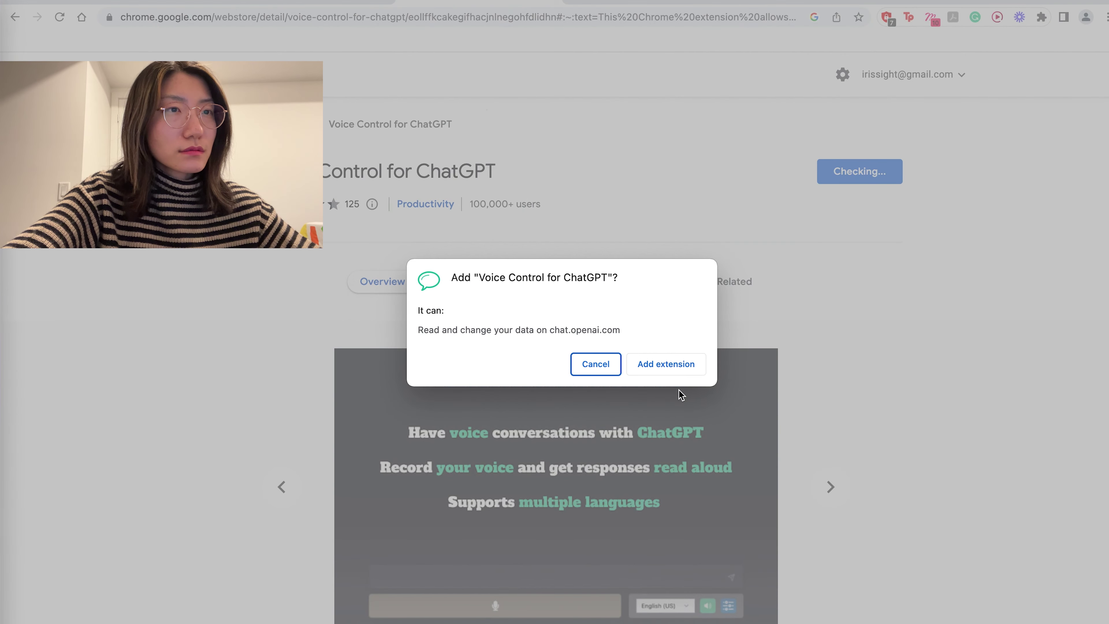
pyautogui.click(668, 365)
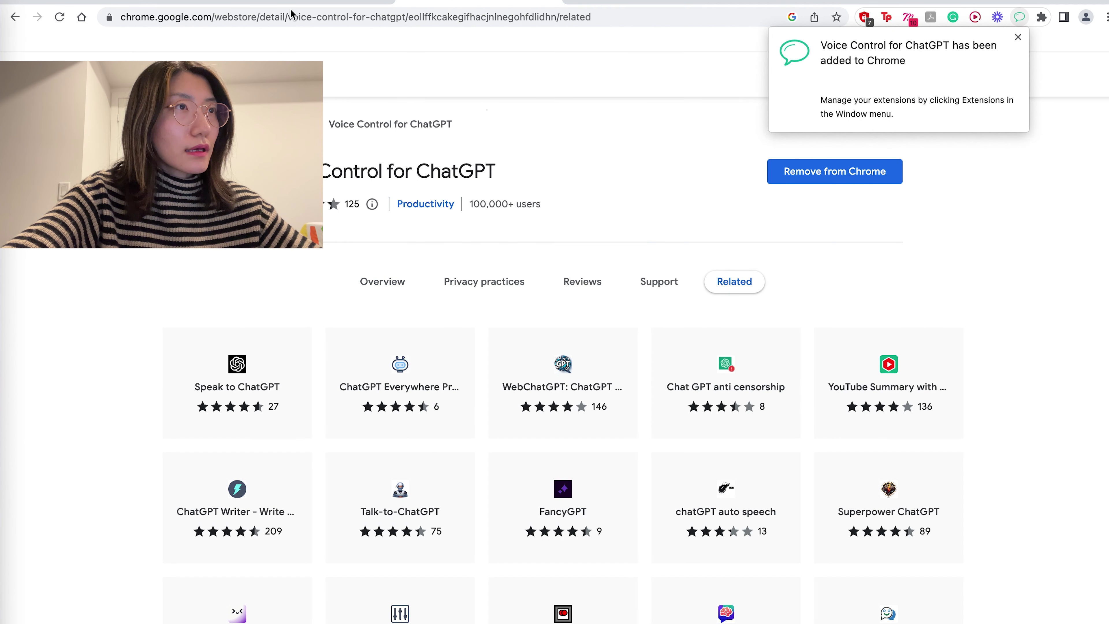
pyautogui.click(1019, 37)
# Back on the ChatGPT tab, pin Voice Control for ChatGPT to the toolbar
pyautogui.click(312, 2)
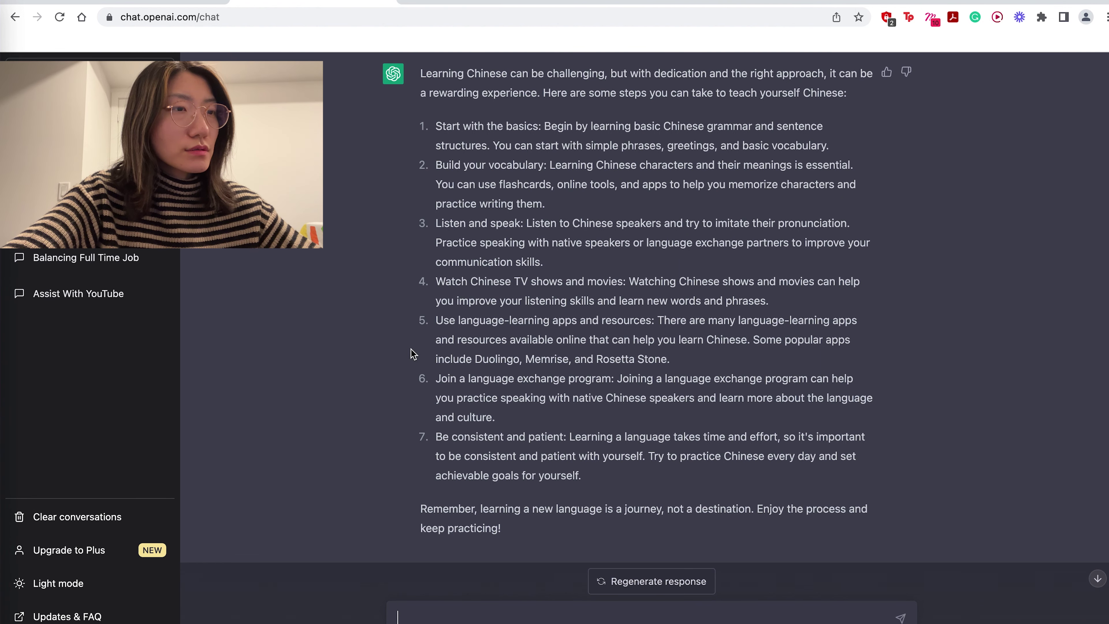
pyautogui.scroll(-2, 517, 509)
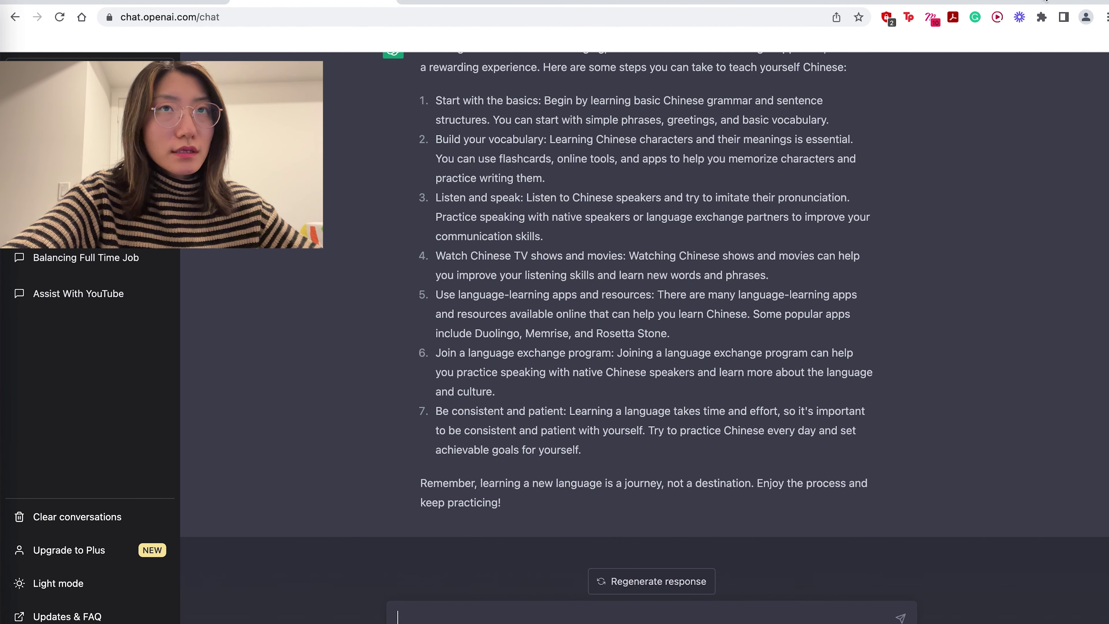
pyautogui.click(1042, 17)
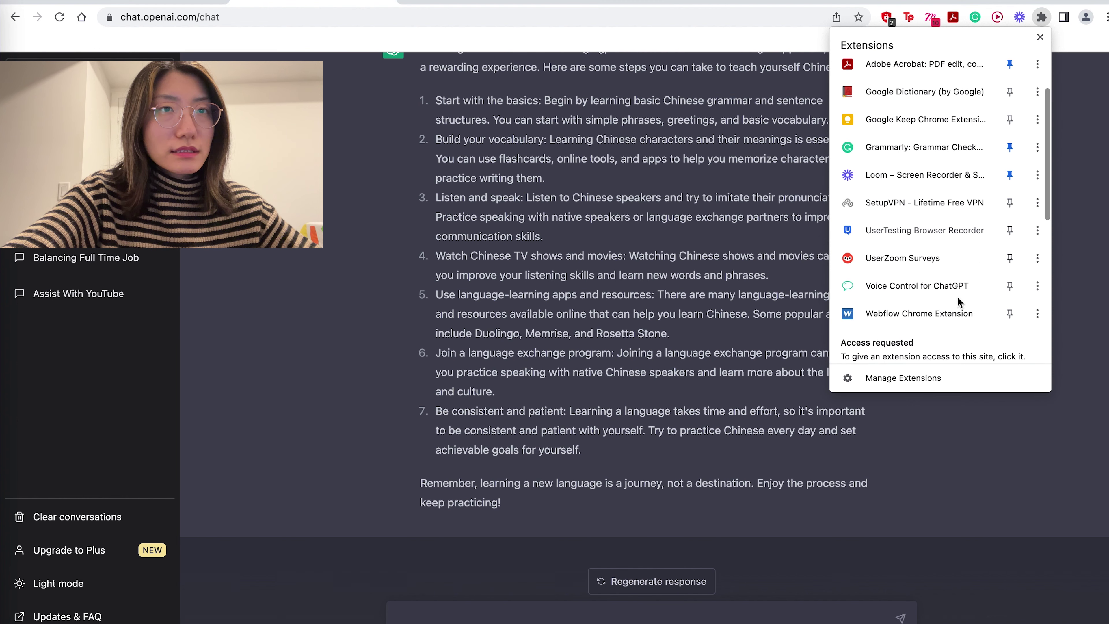
pyautogui.scroll(-2, 958, 301)
pyautogui.click(1013, 256)
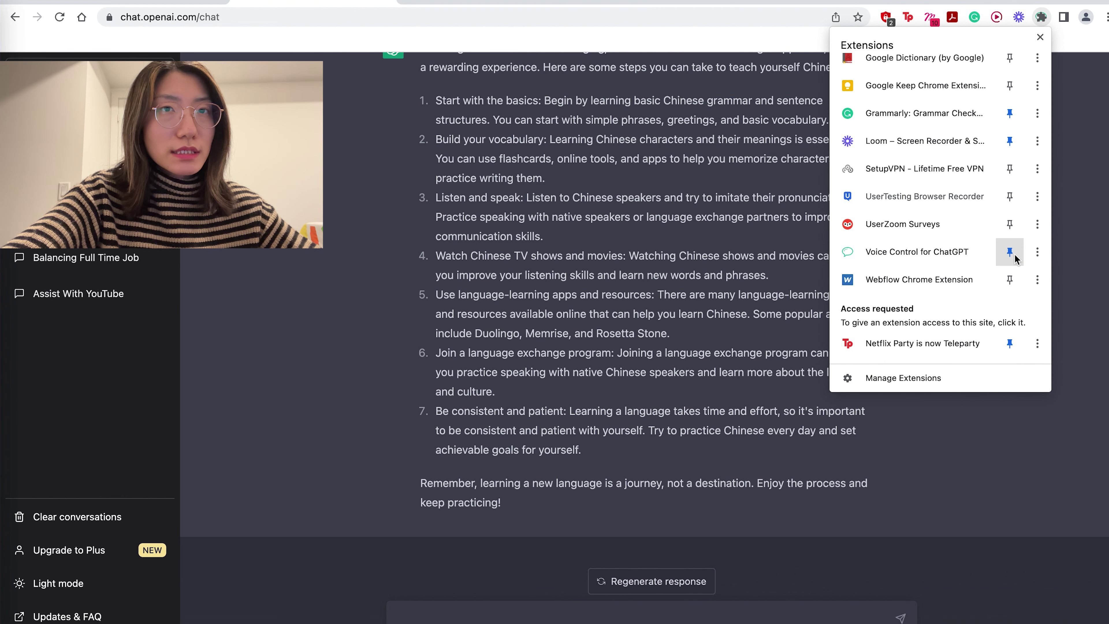
pyautogui.click(1098, 239)
# Open a new ChatGPT chat from the Voice Control for ChatGPT popup
pyautogui.scroll(2, 958, 297)
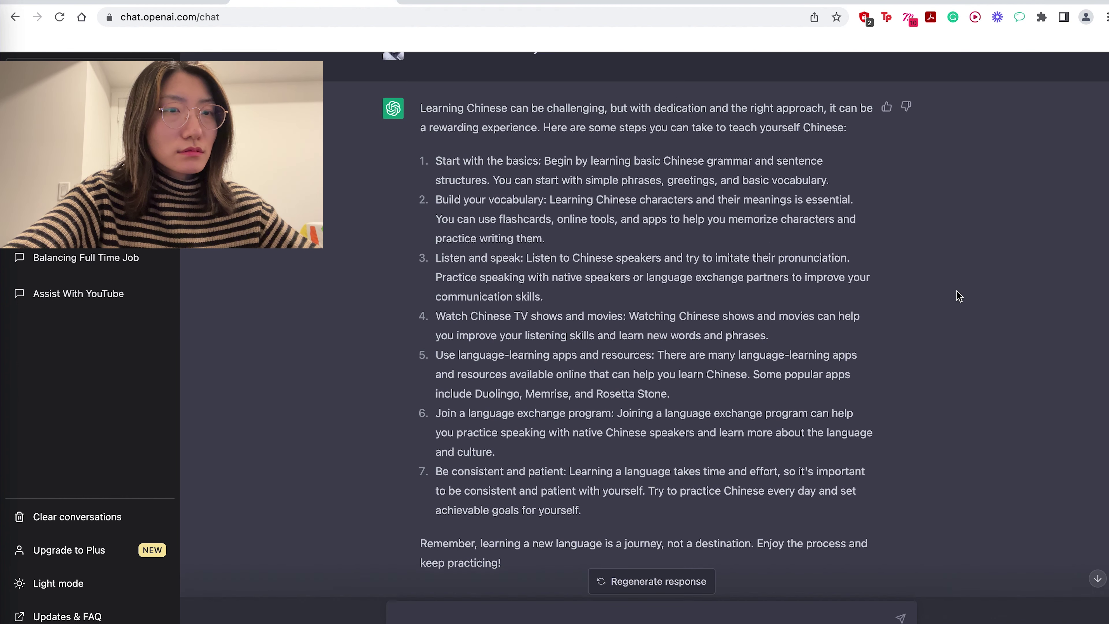
pyautogui.scroll(-2, 958, 296)
pyautogui.click(1019, 17)
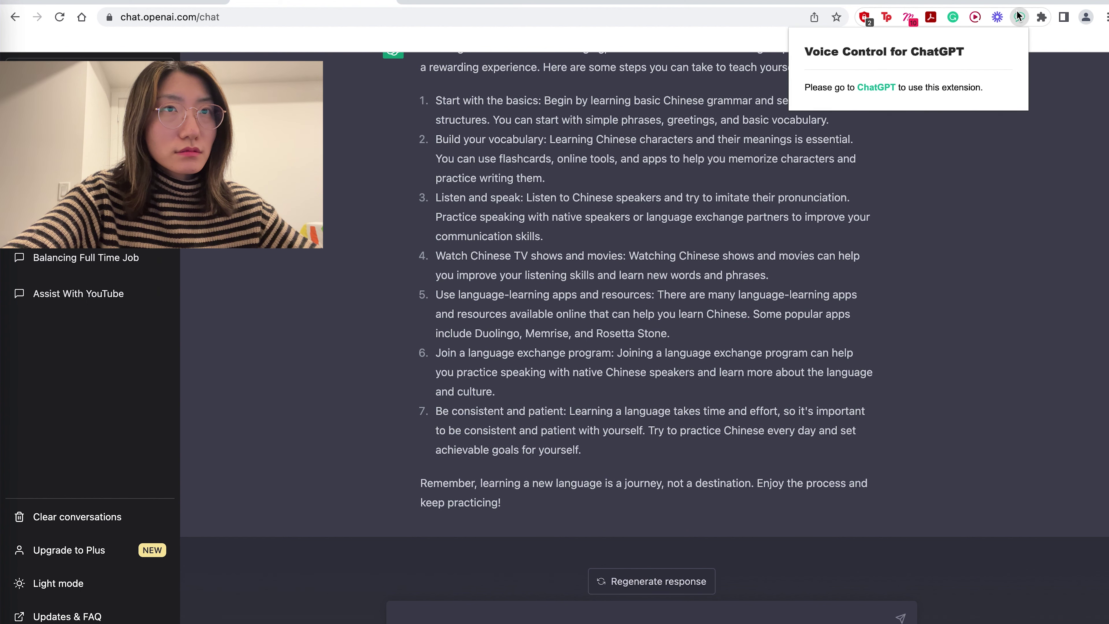
pyautogui.click(867, 95)
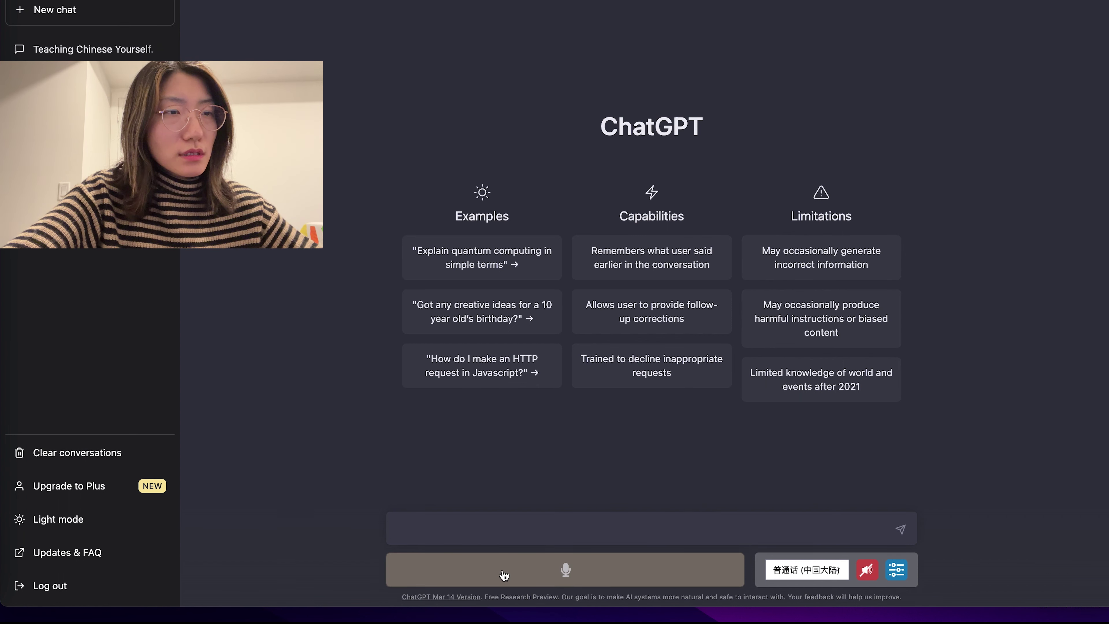
# Keep 普通话 (中国大陆) as the speech language and unmute spoken replies
pyautogui.click(821, 572)
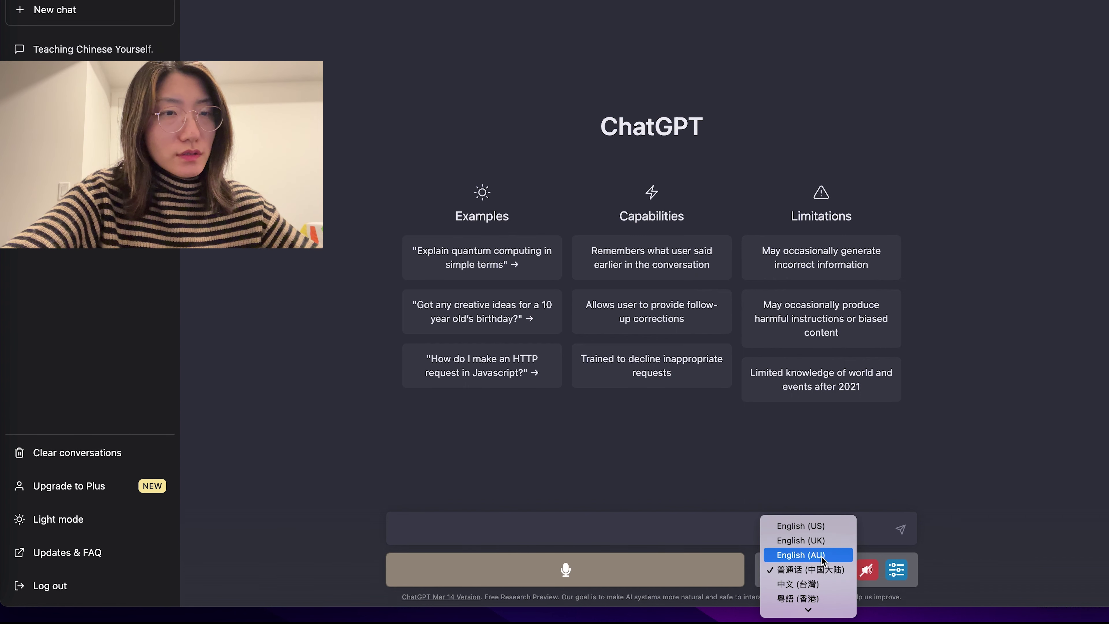
pyautogui.click(796, 575)
pyautogui.click(868, 574)
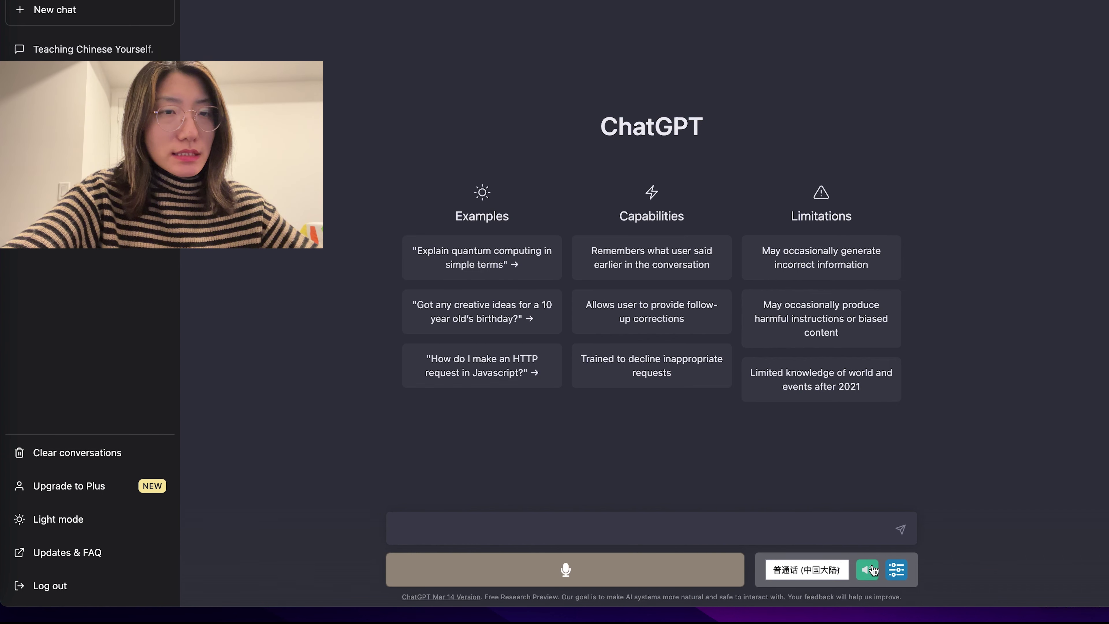
pyautogui.click(901, 575)
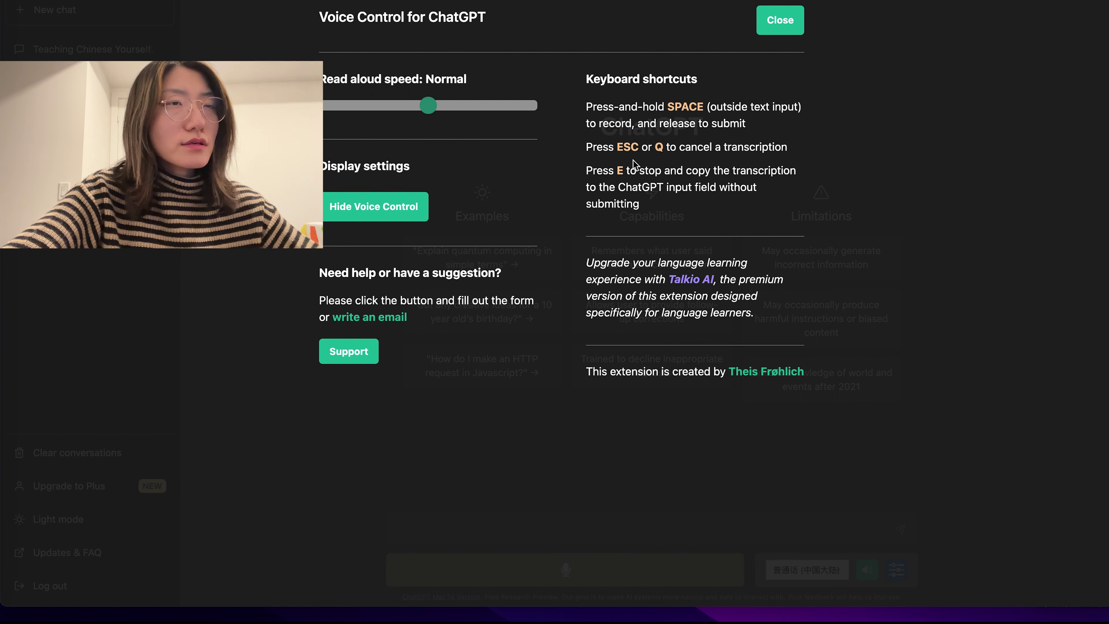
pyautogui.click(618, 486)
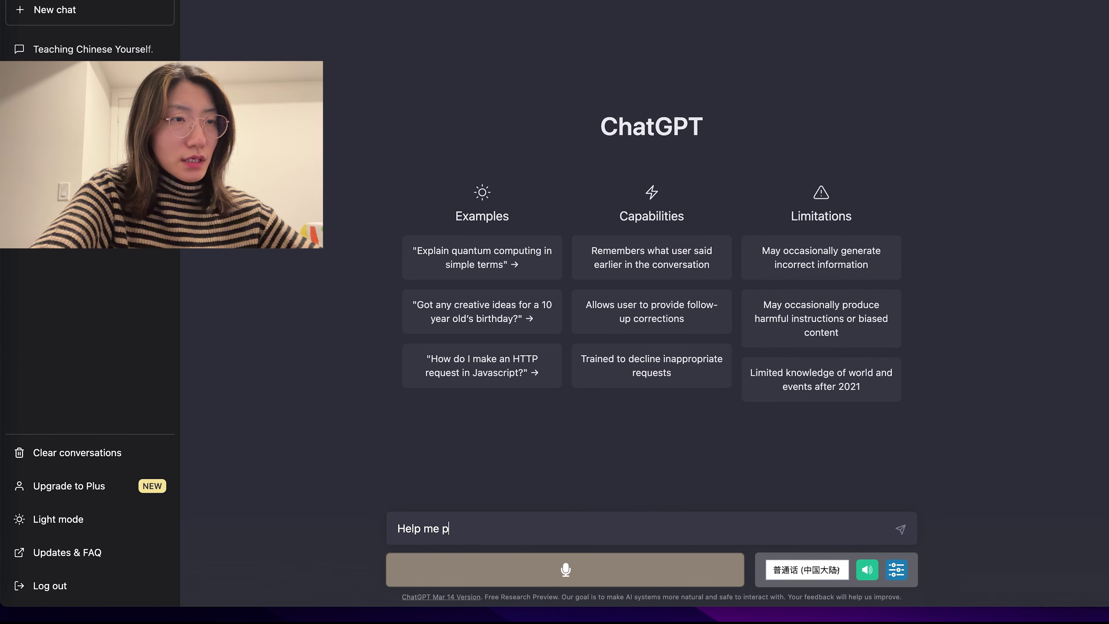
# Send 'Help me practice speaking Chinese… You are the cashier. Start by greeting.' as a bakery role-play
pyautogui.write('practice s')
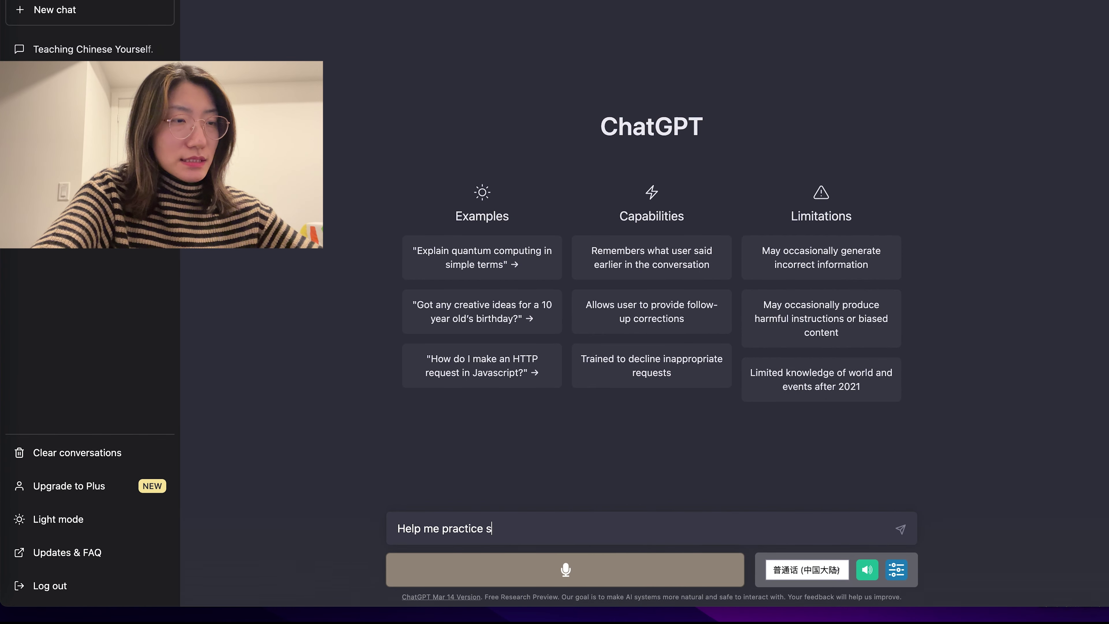
pyautogui.write('peaking Chines')
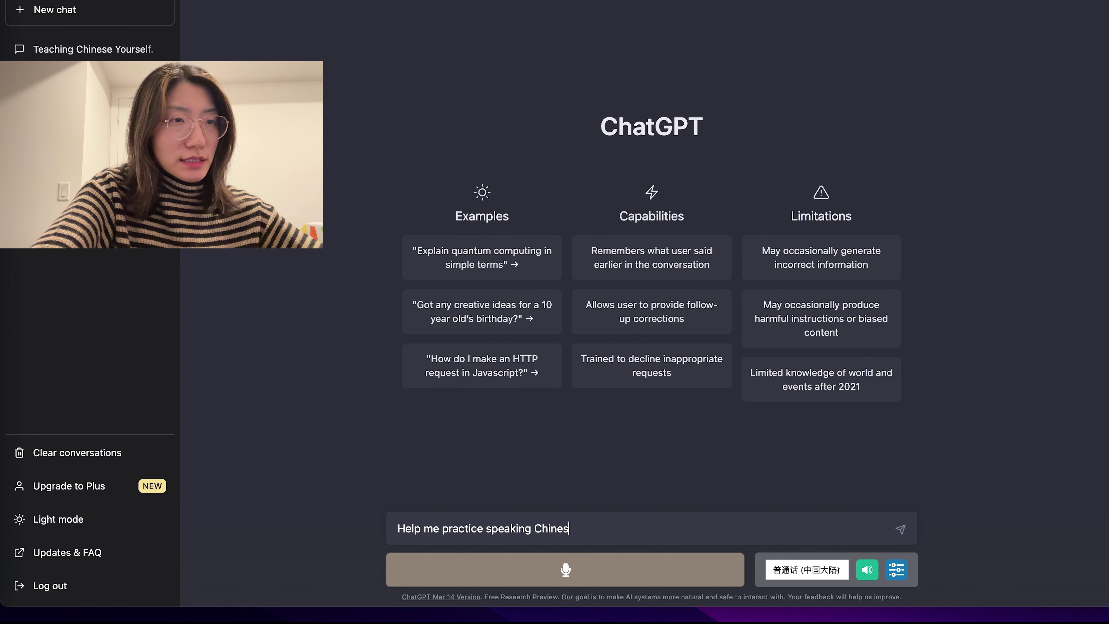
pyautogui.write('e. Img')
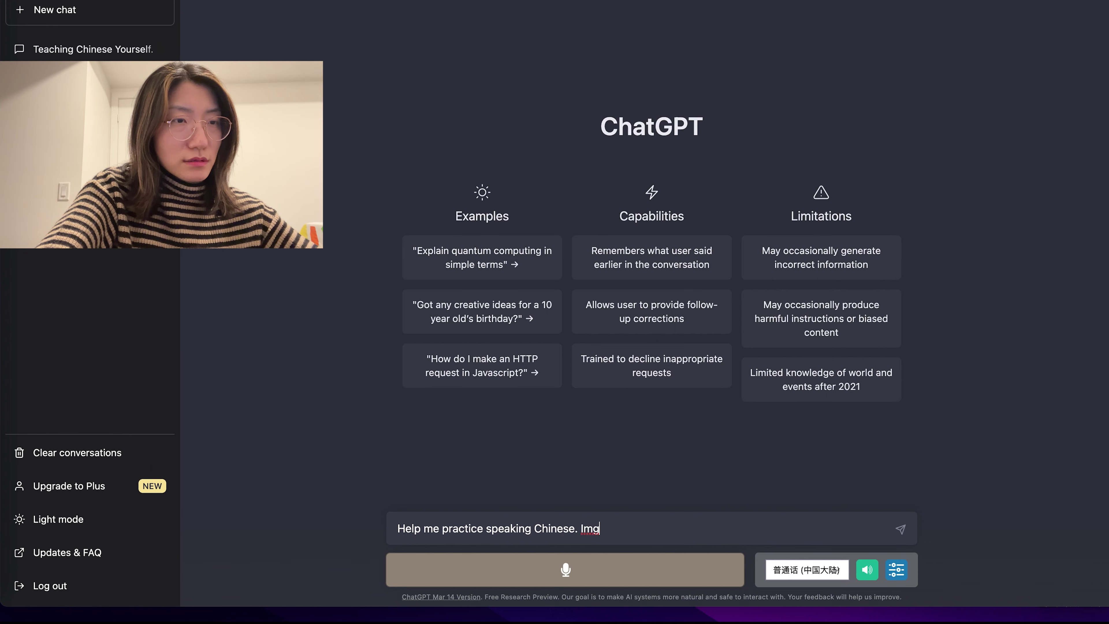
pyautogui.press('BackSpace')
pyautogui.write('agine ')
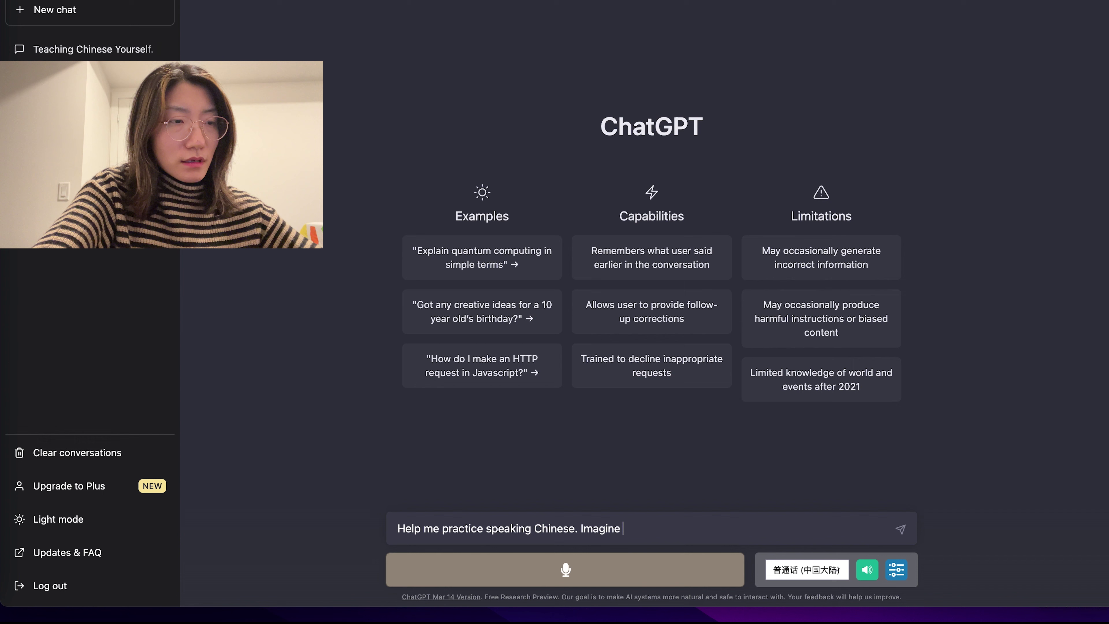
pyautogui.write('we are at')
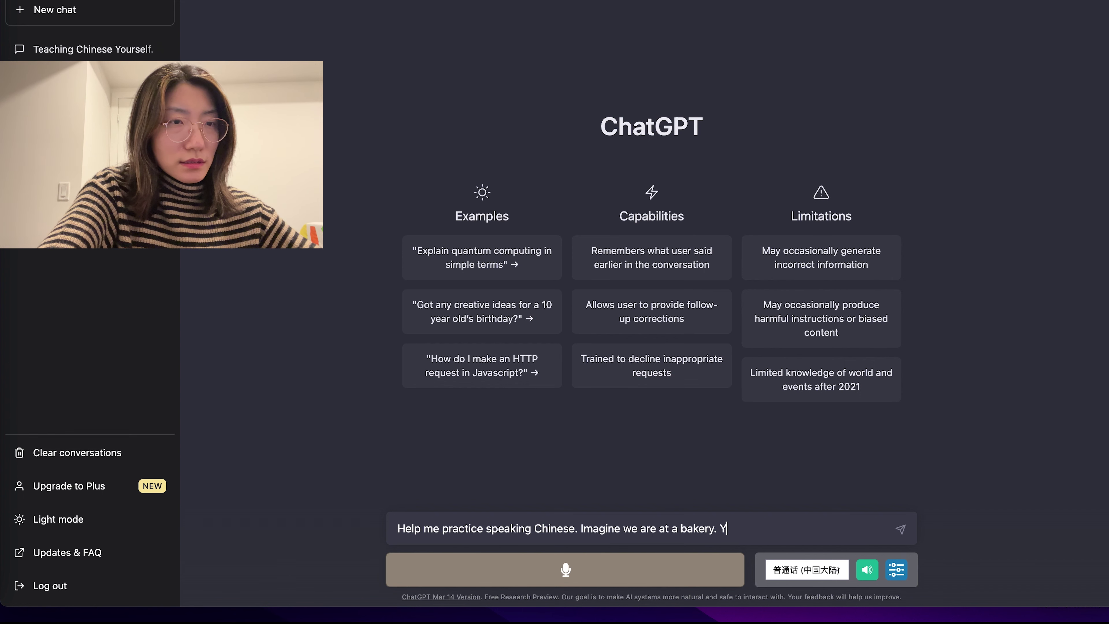
pyautogui.write('a bakery. Yu')
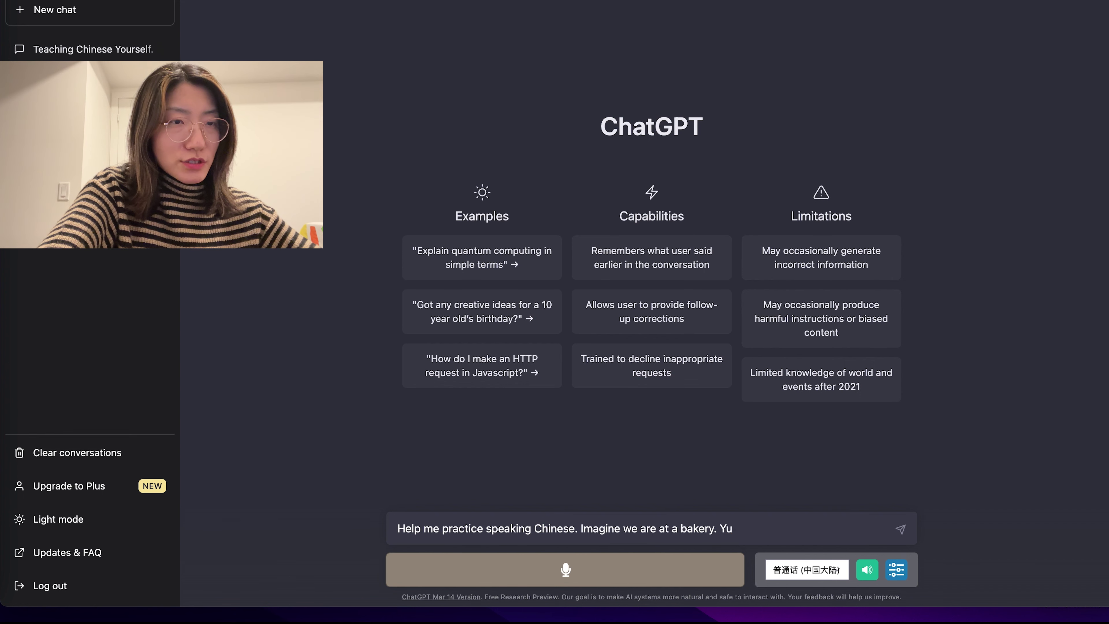
pyautogui.write('o aruo a')
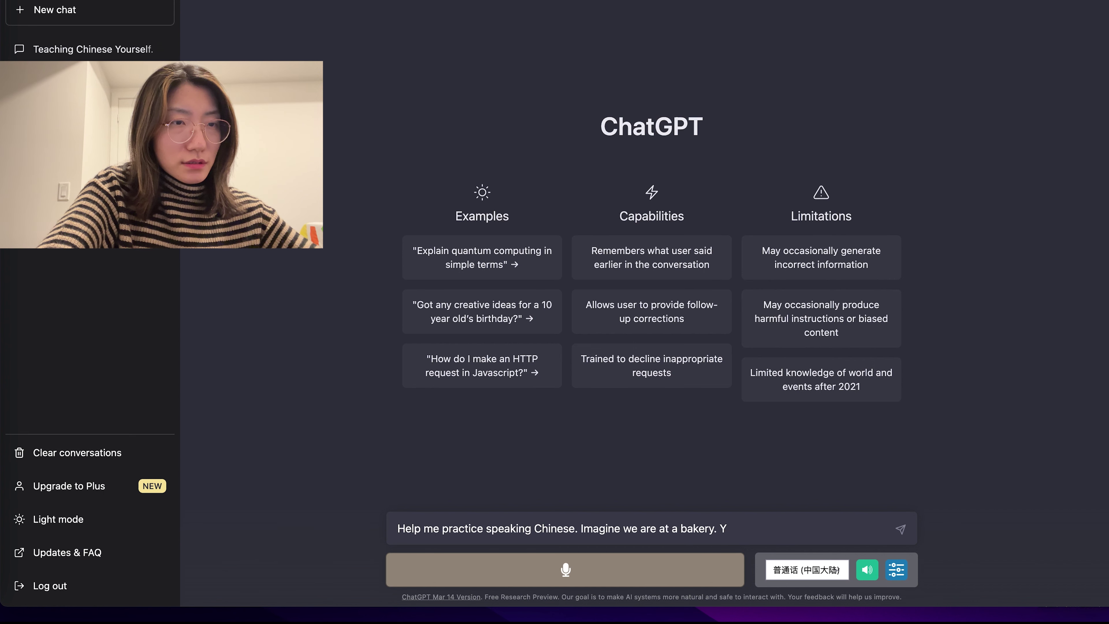
pyautogui.write('ou are the')
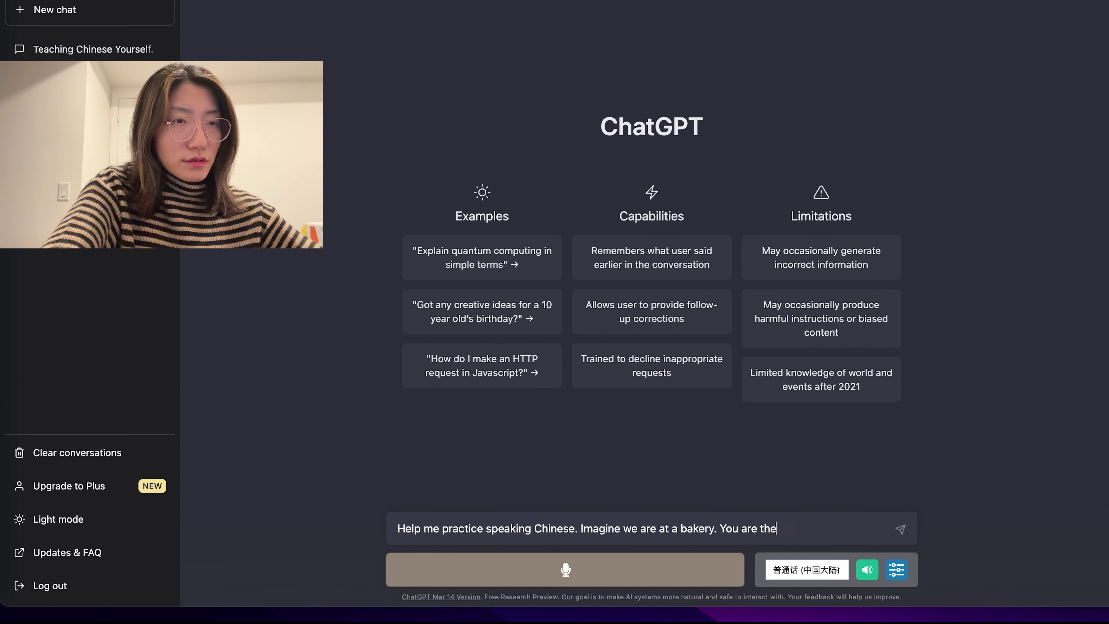
pyautogui.write(' cashier ')
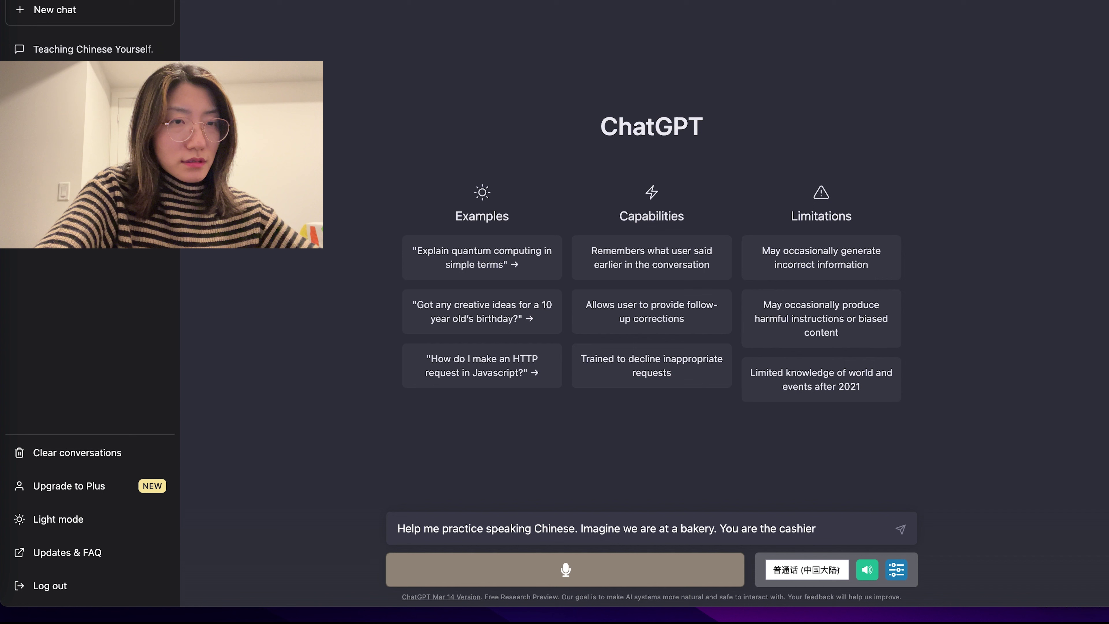
pyautogui.write('. Star')
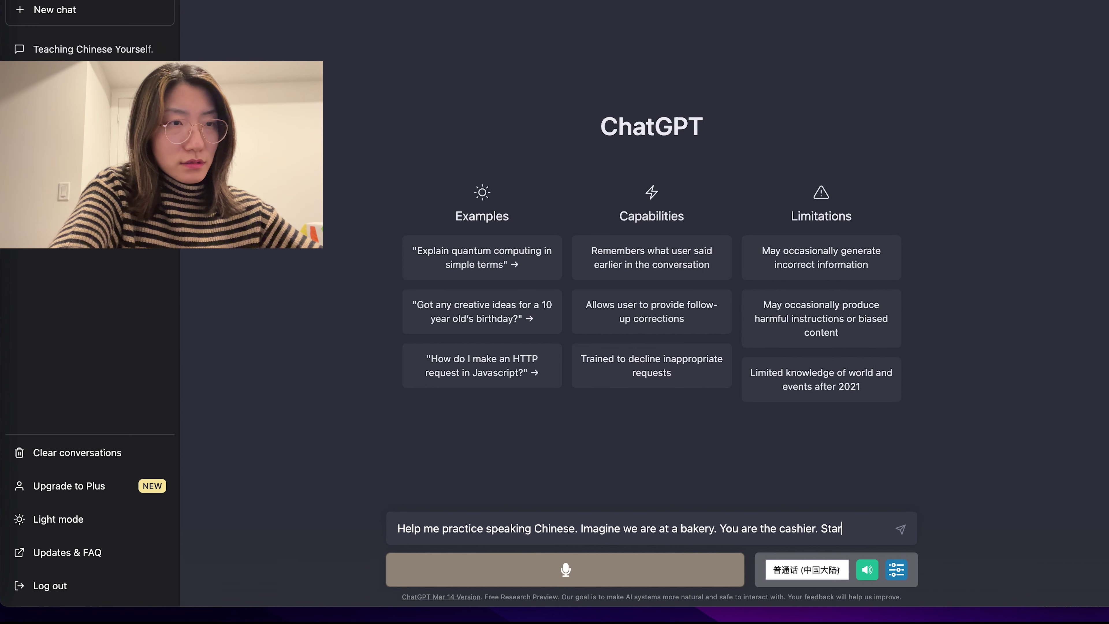
pyautogui.write('t by gre')
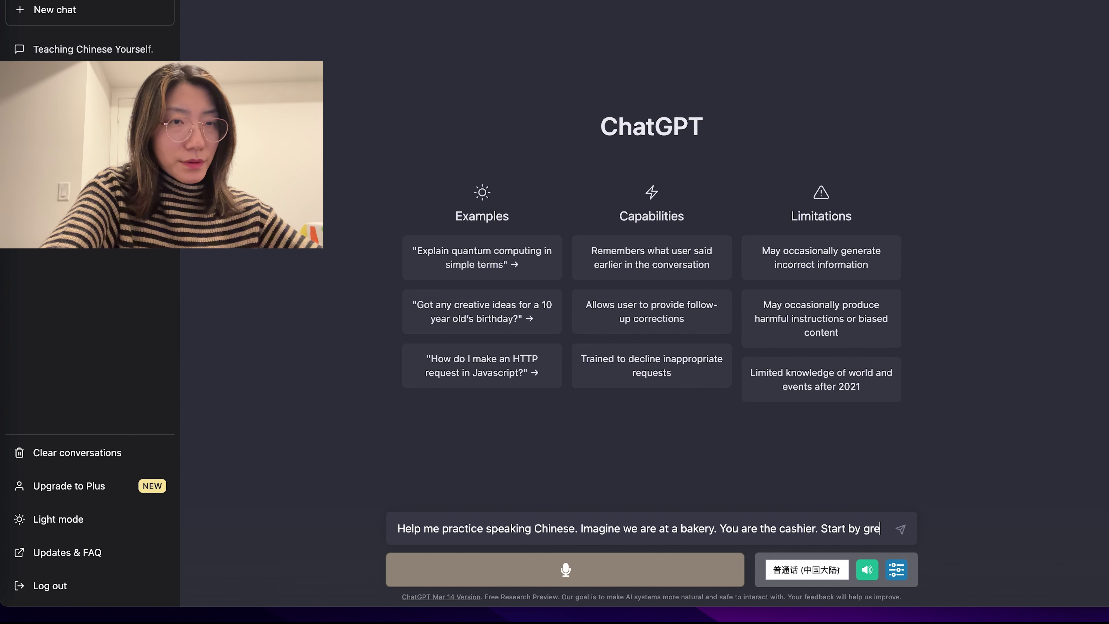
pyautogui.write('ting.')
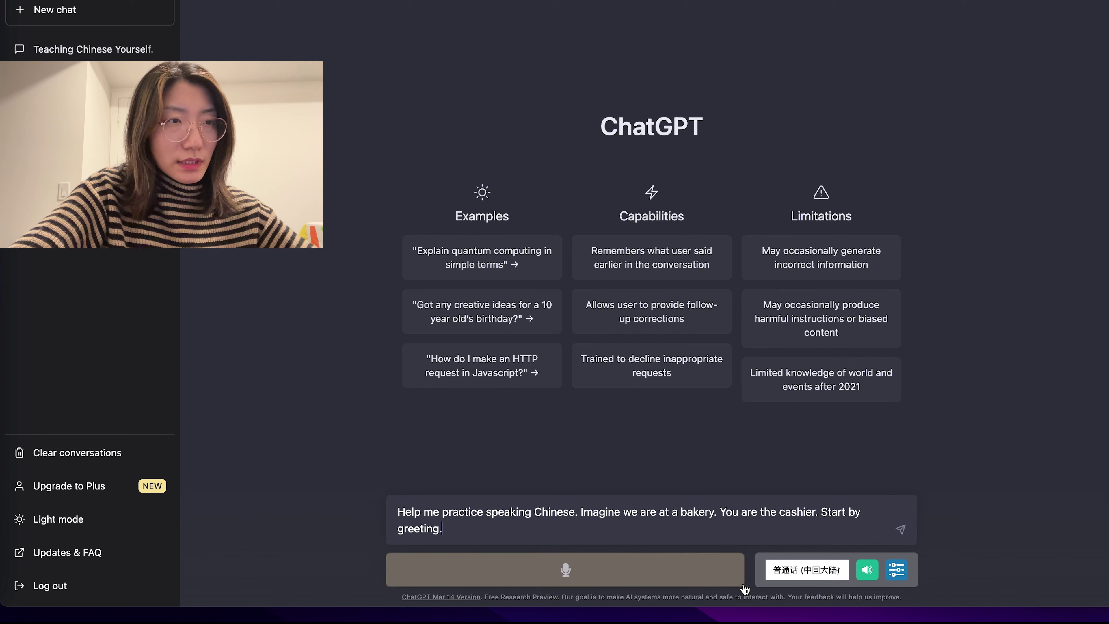
pyautogui.click(901, 529)
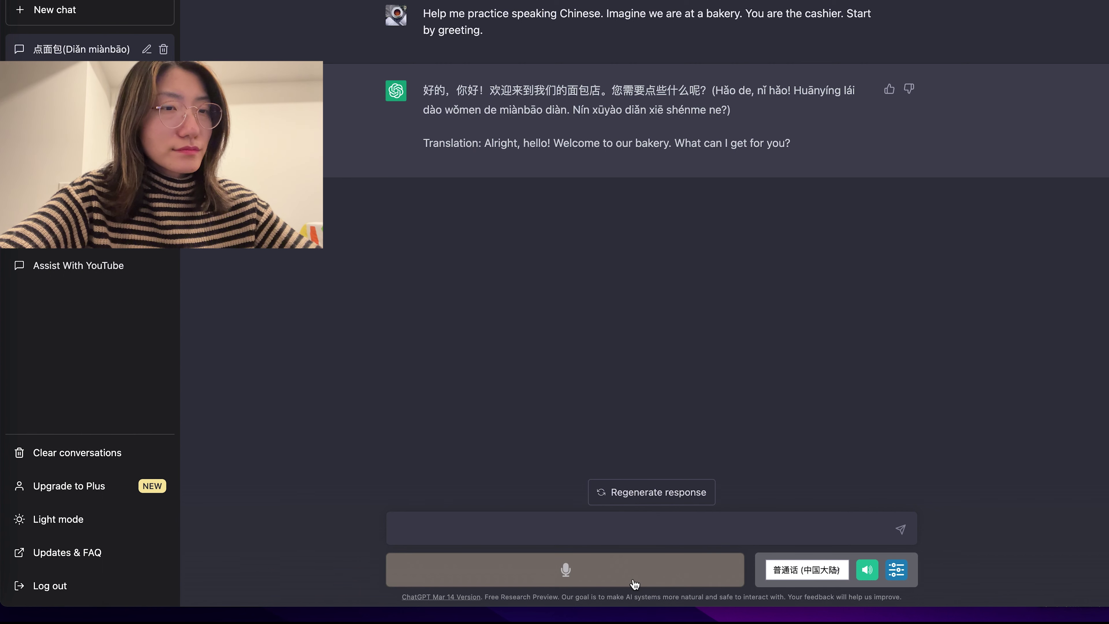
# Order 我想要巧克力面包 aloud, then mute read-aloud after the cashier asks how many
pyautogui.click(618, 575)
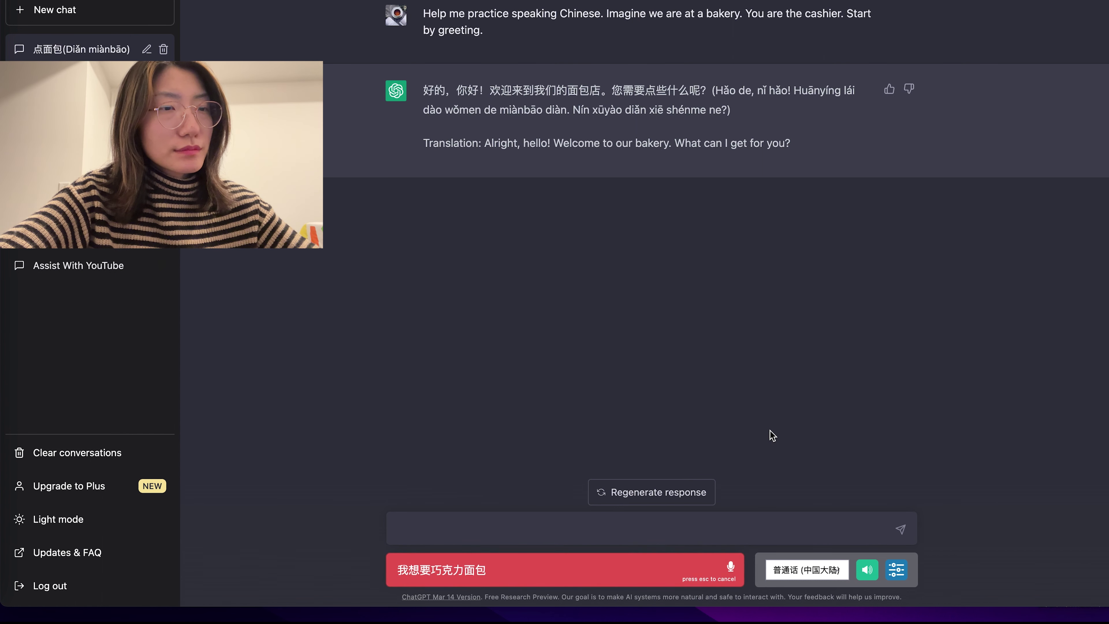
pyautogui.click(654, 581)
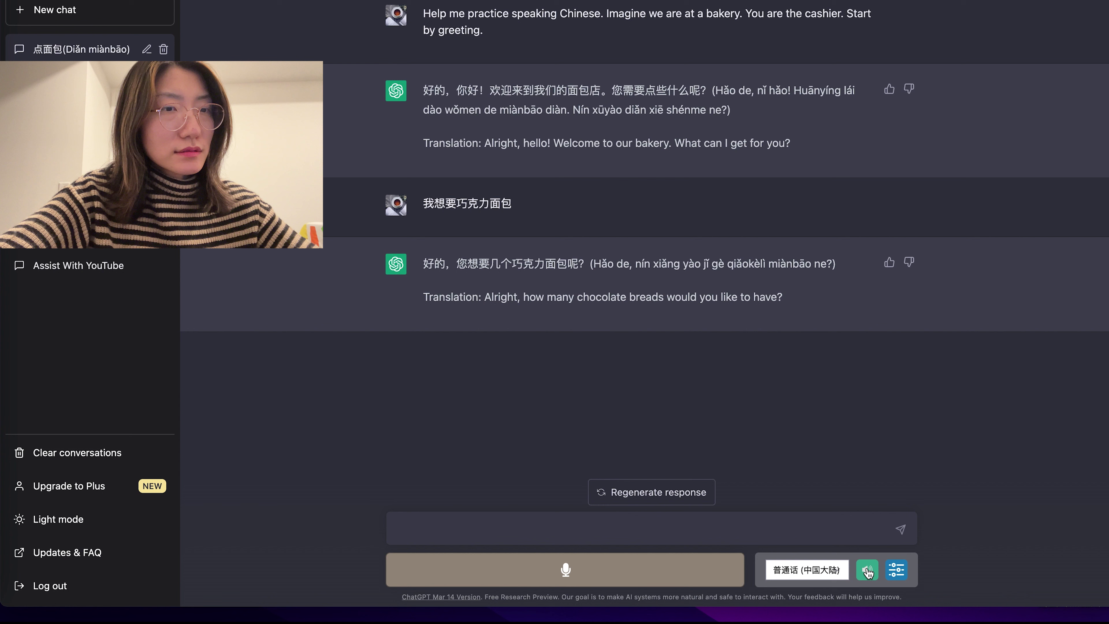
pyautogui.click(869, 578)
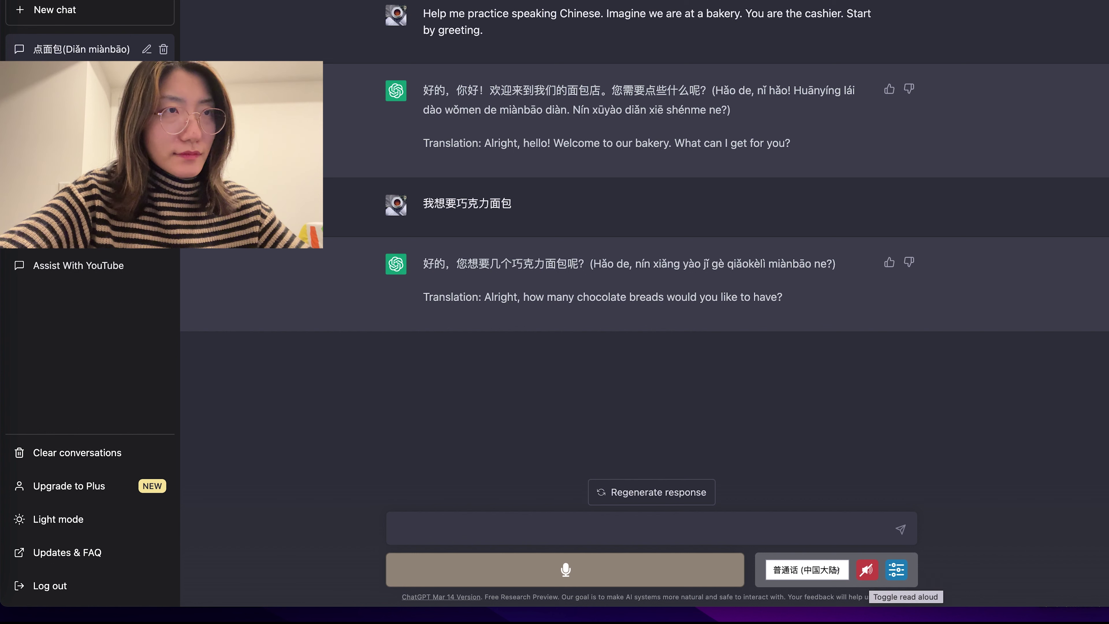
# Paste the bakery prompt into a new message, add 'Please not show pinyin.', and unmute read-aloud
pyautogui.moveTo(484, 31); pyautogui.dragTo(426, 14)
pyautogui.hotkey('ctrl', 'c')
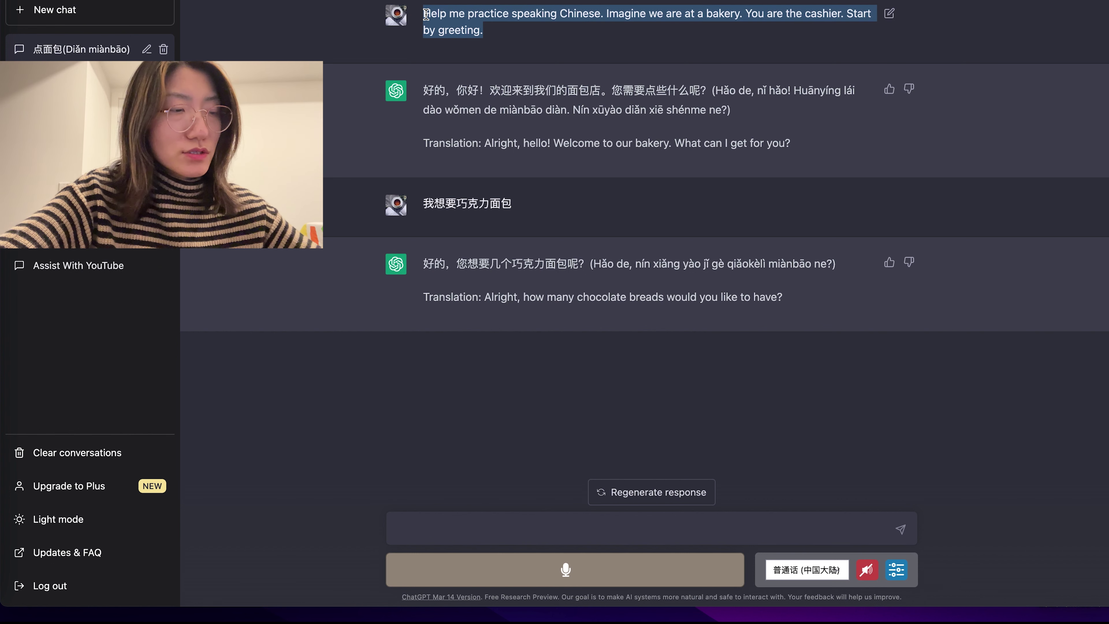
pyautogui.click(396, 528)
pyautogui.hotkey('ctrl', 'v')
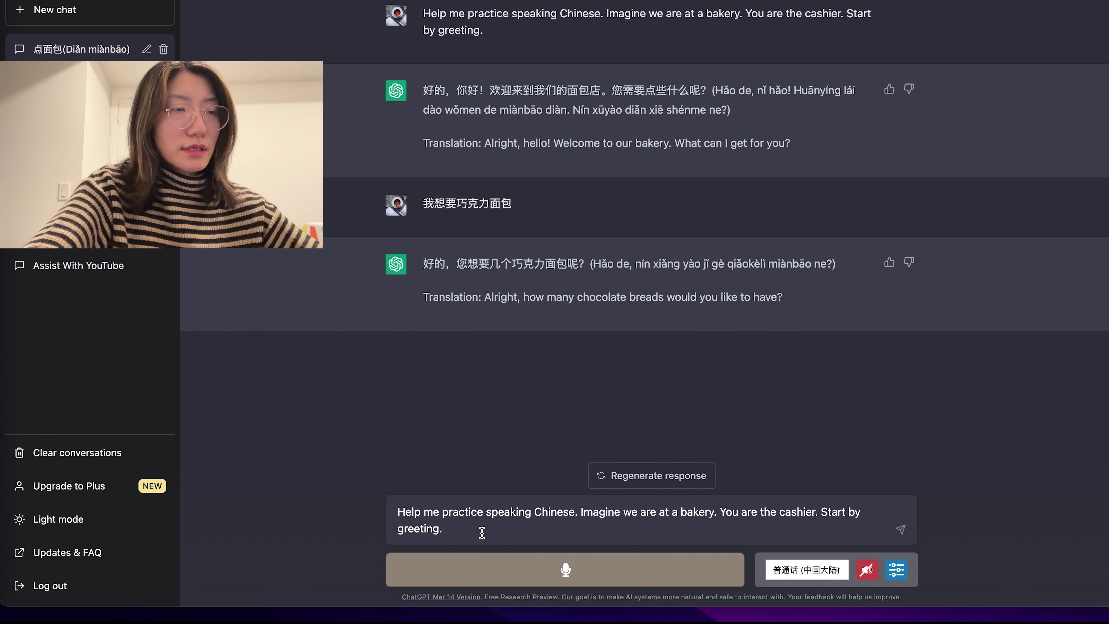
pyautogui.write('Please no')
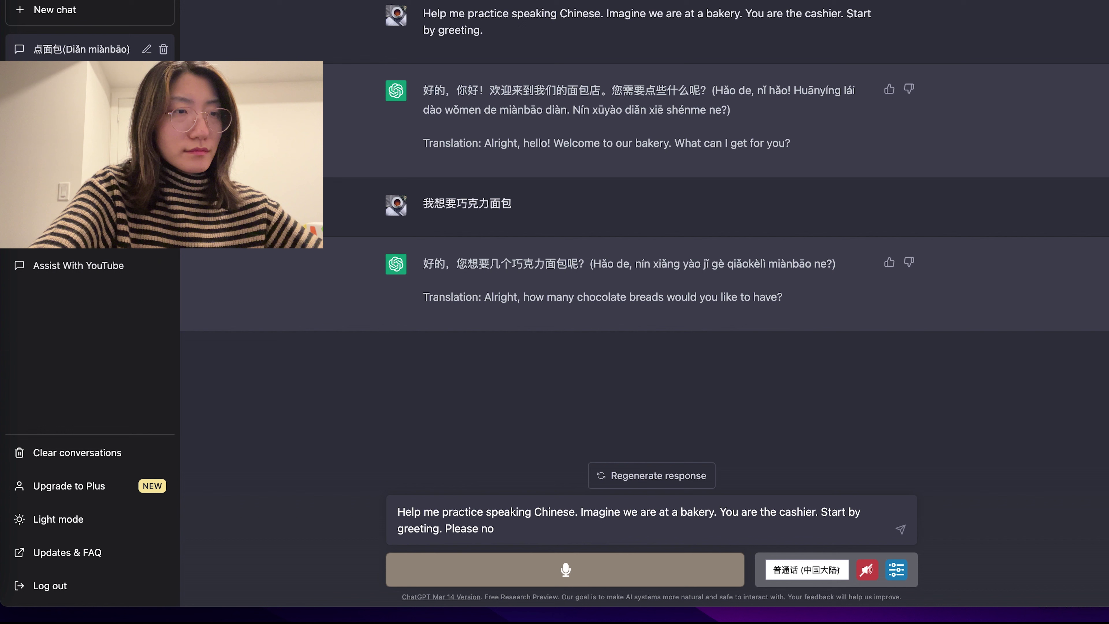
pyautogui.write('t show pinyin')
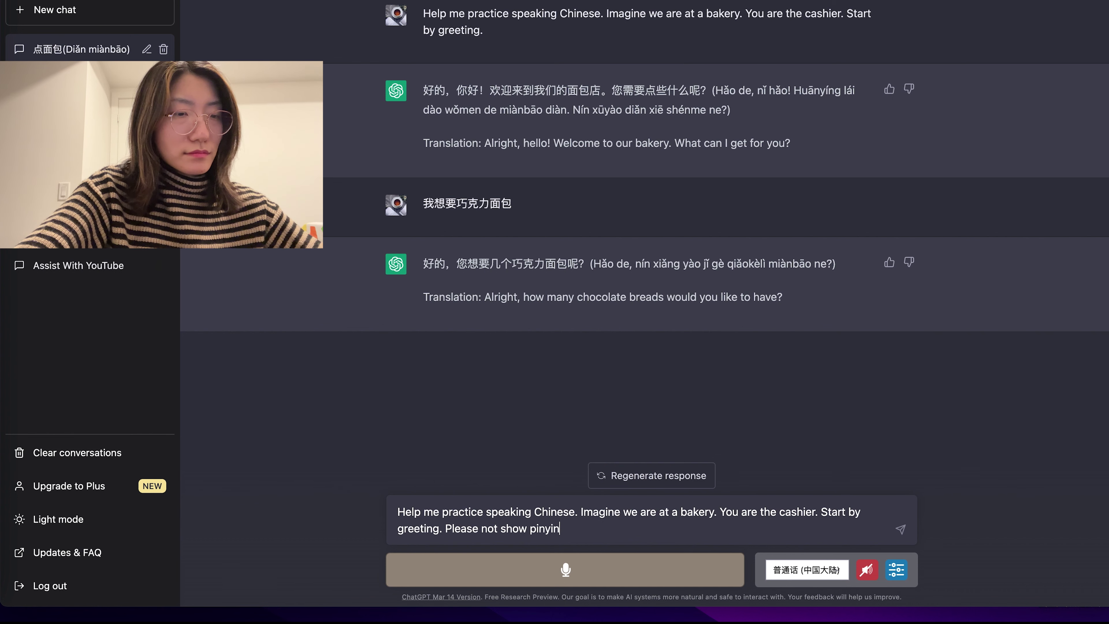
pyautogui.write('.')
pyautogui.press('BackSpace')
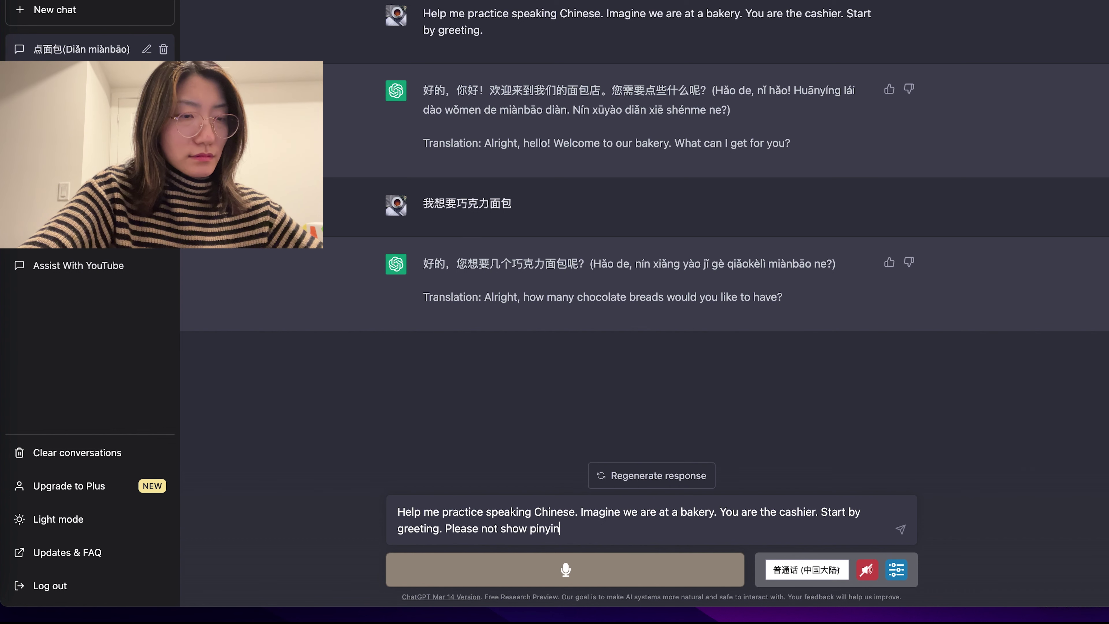
pyautogui.write('.')
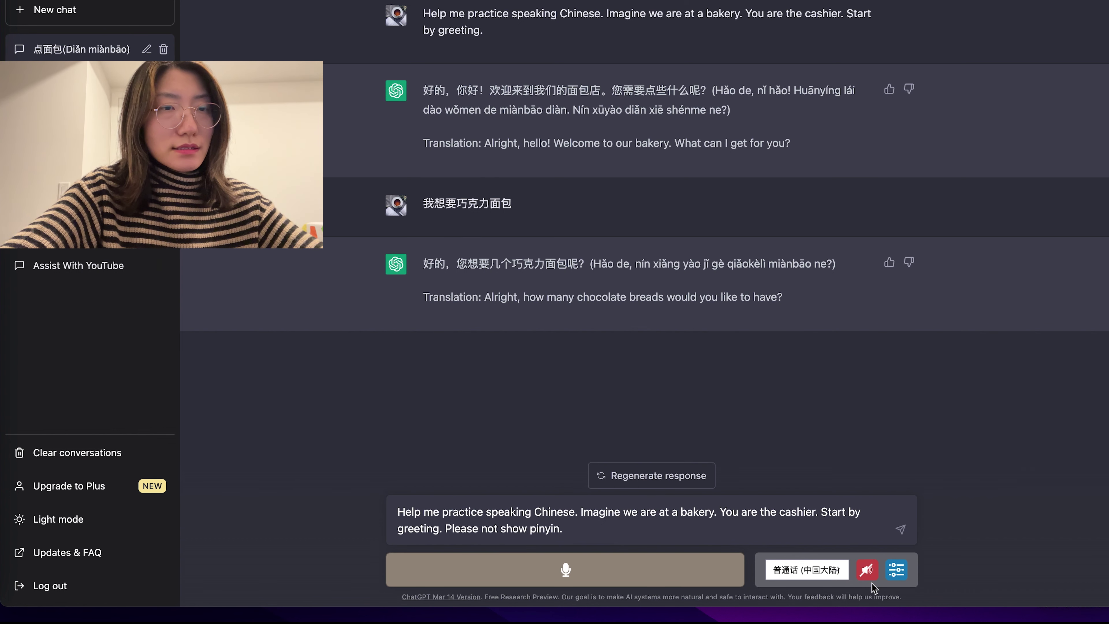
pyautogui.click(868, 570)
# Send the no-pinyin bakery prompt and order 你好我想要点巧克力面包 by voice
pyautogui.click(901, 530)
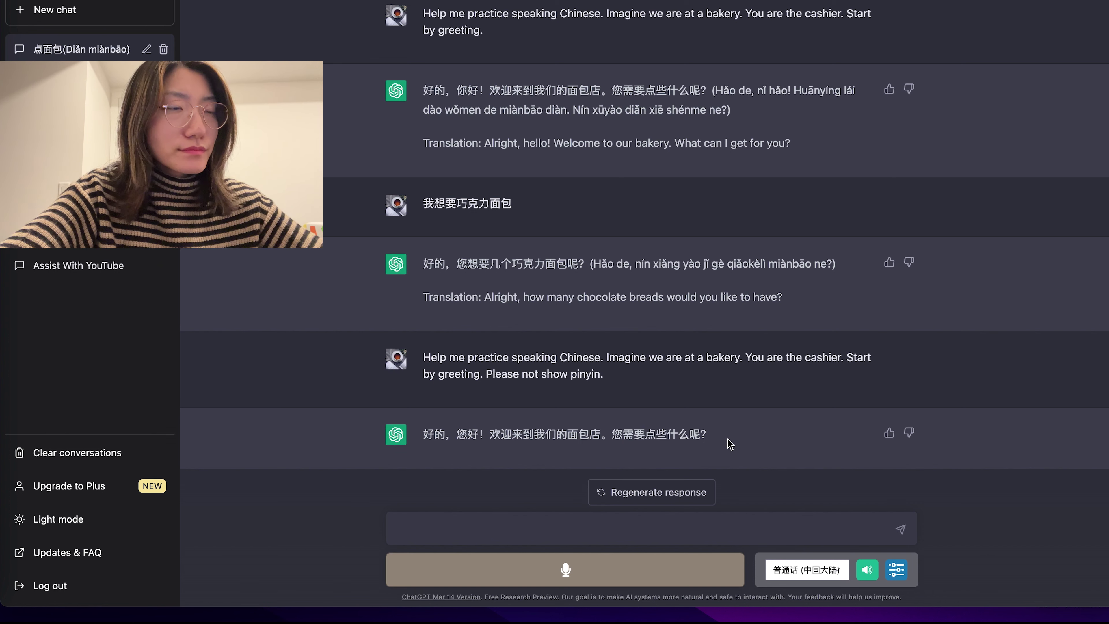
pyautogui.press('space')
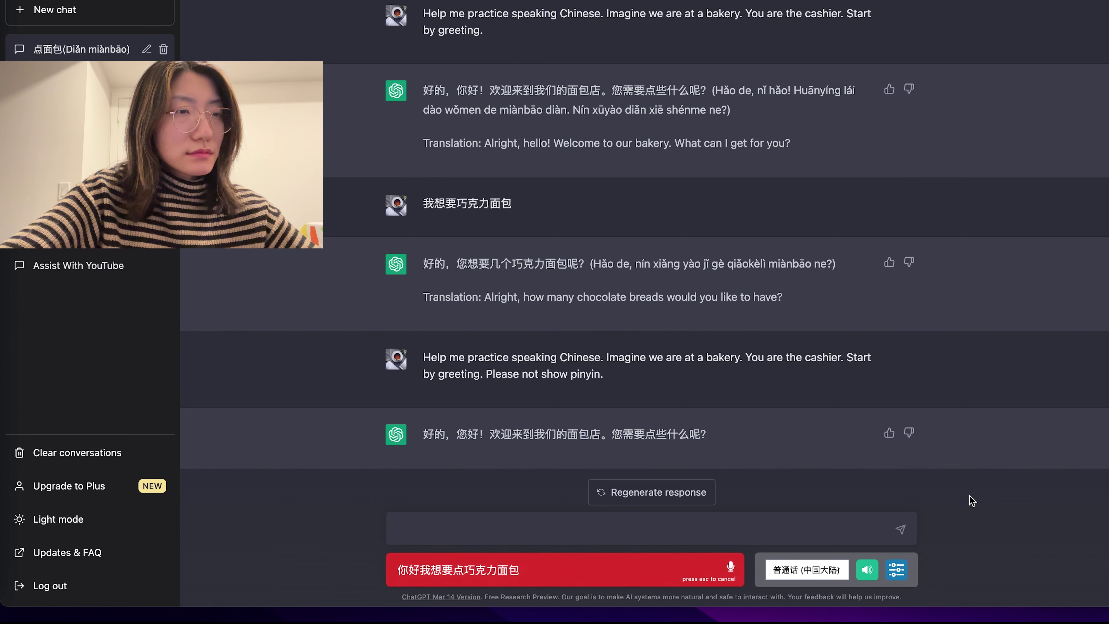
pyautogui.press('space')
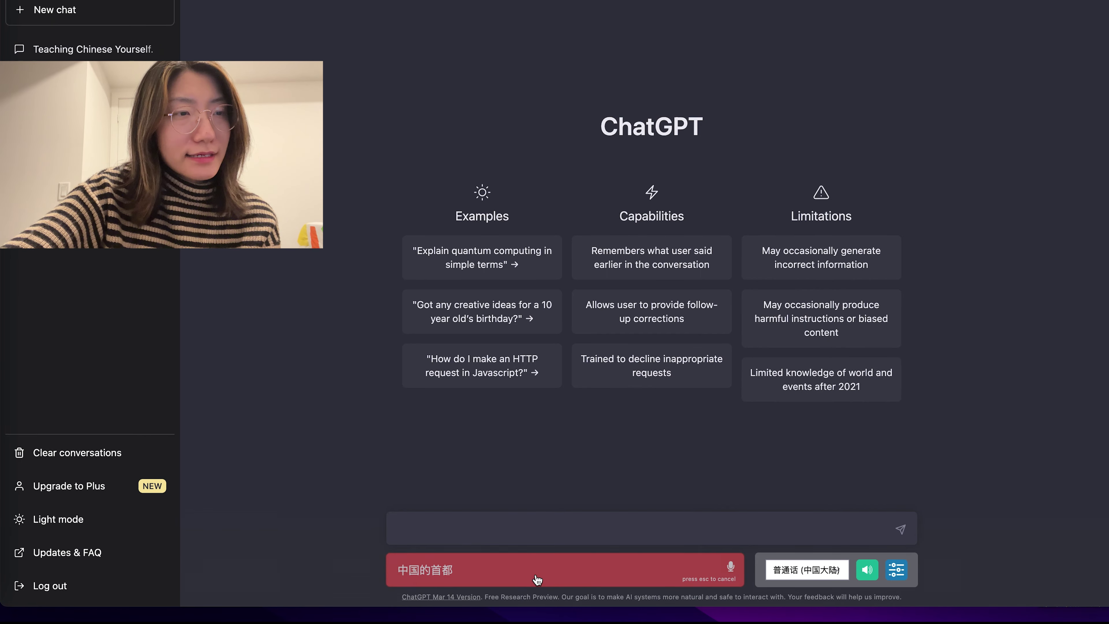
# Send the spoken China-capital question, then ask aloud 加拿大的首都是哪里 about Canada's capital
pyautogui.click(538, 579)
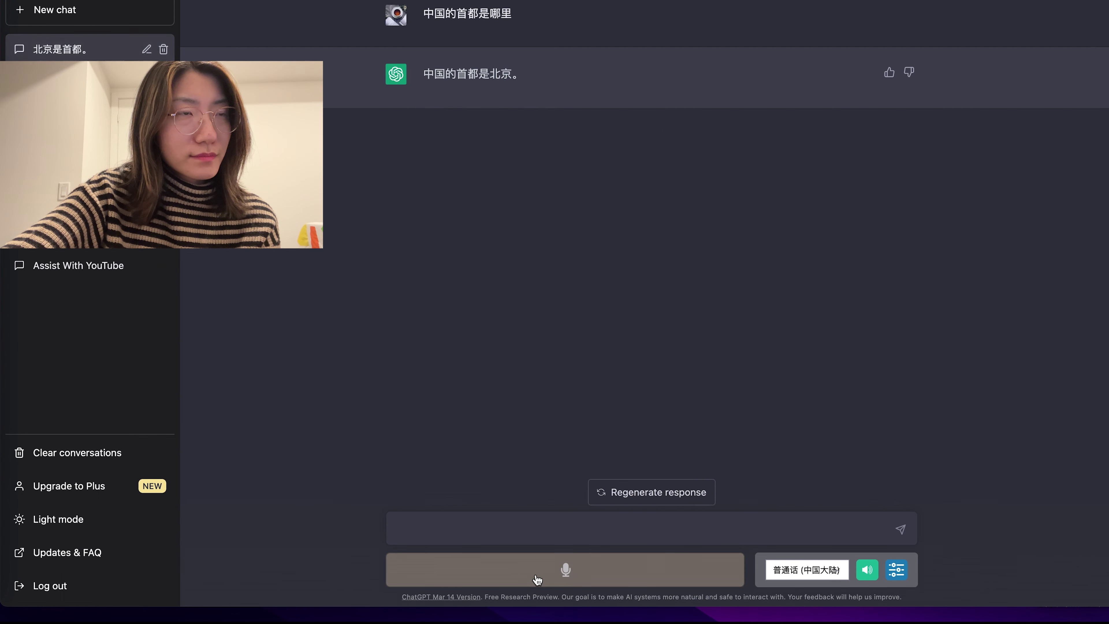
pyautogui.click(537, 580)
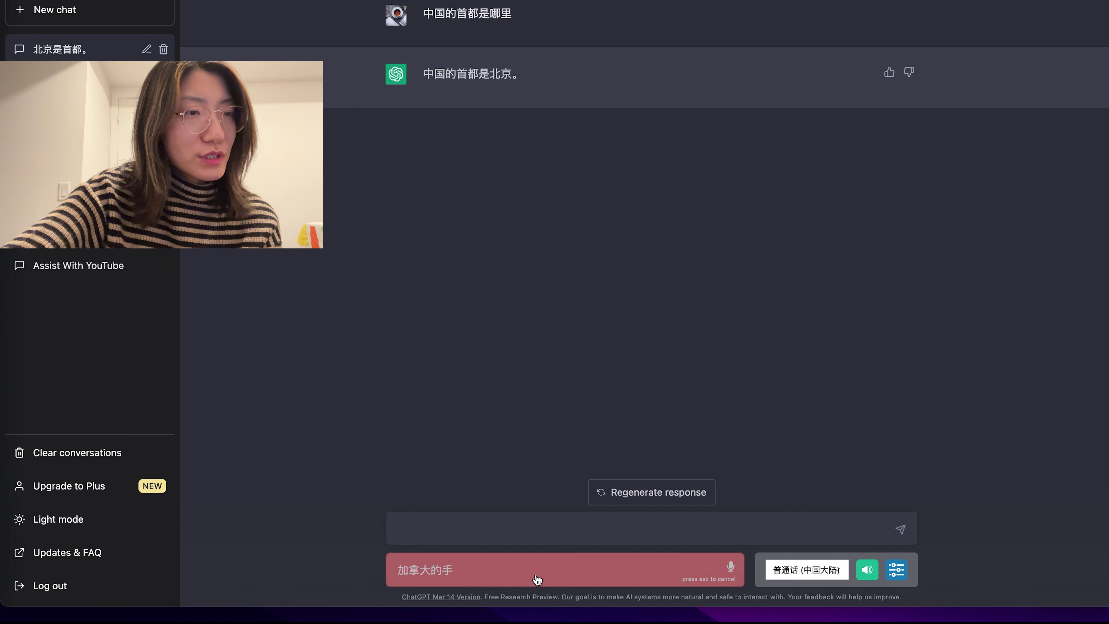
pyautogui.click(537, 580)
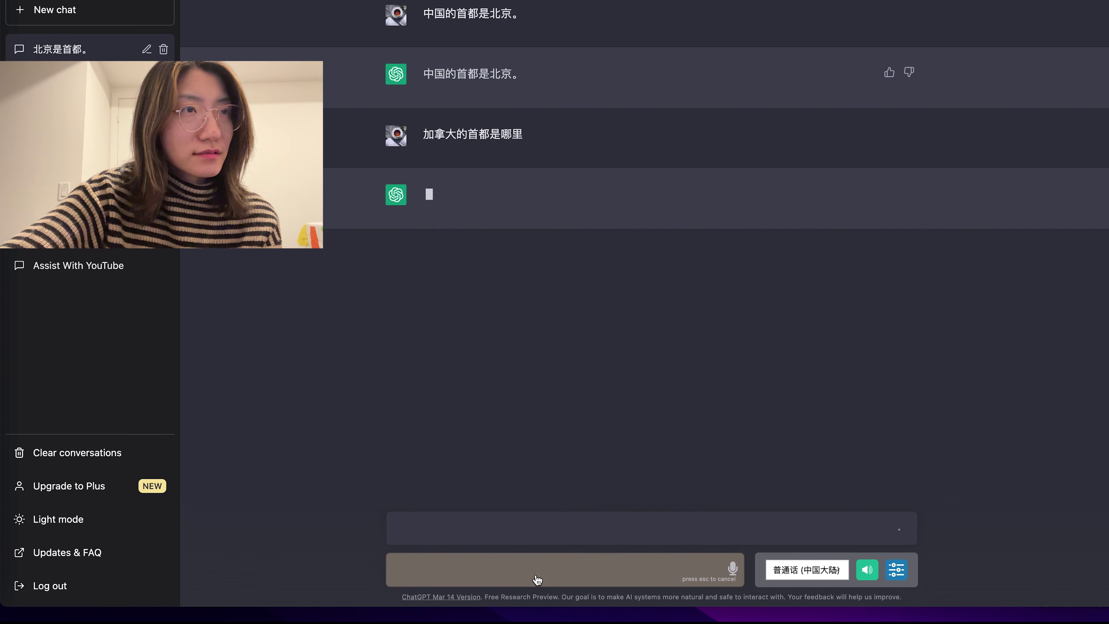